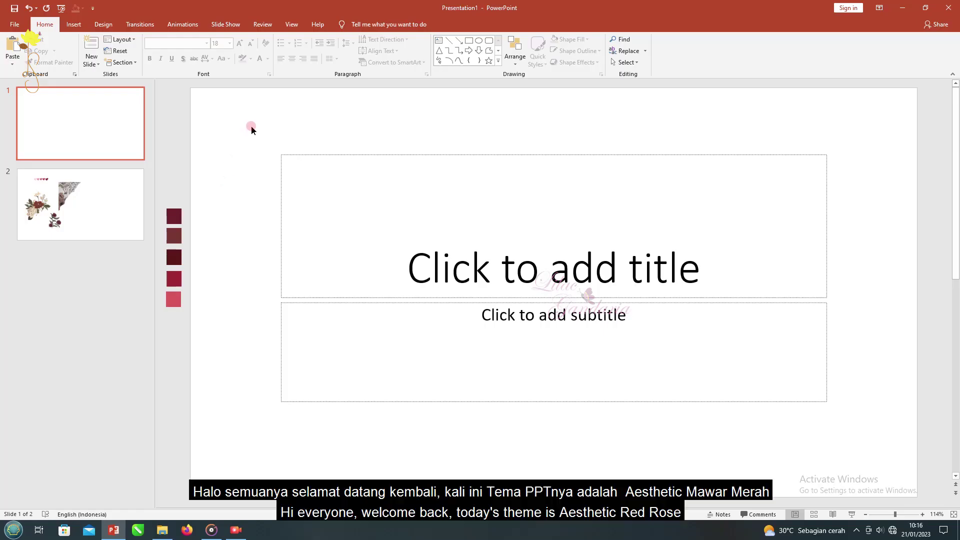
- Remove the title and subtitle placeholders from slide 1 and fill its background with the uppermost dark burgundy swatch colour
{"action": "mouse_move", "coordinate": [251, 125]}
{"action": "left_mouse_down"}
{"action": "mouse_move", "coordinate": [514, 309]}
{"action": "mouse_move", "coordinate": [894, 466]}
{"action": "left_mouse_up"}
{"action": "key", "text": "Delete"}
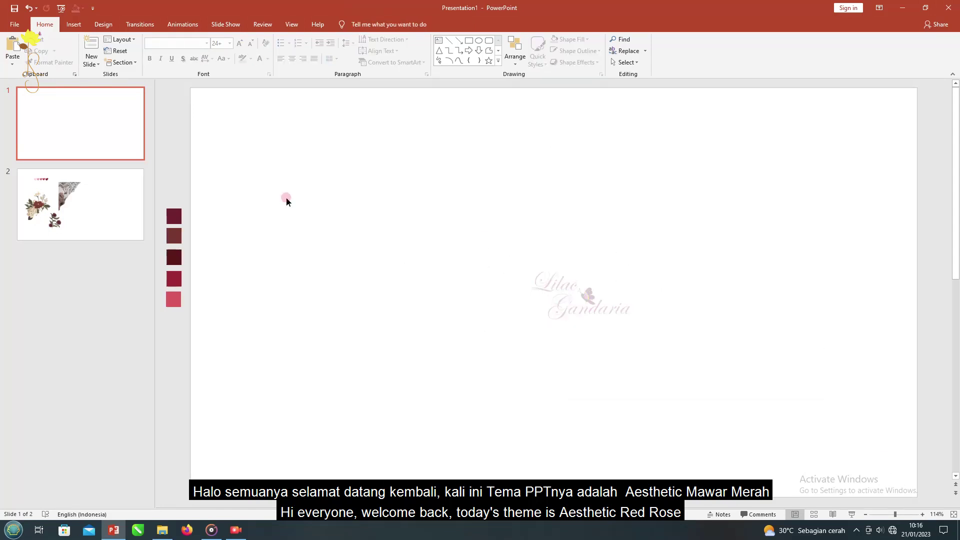
{"action": "left_click", "coordinate": [103, 25]}
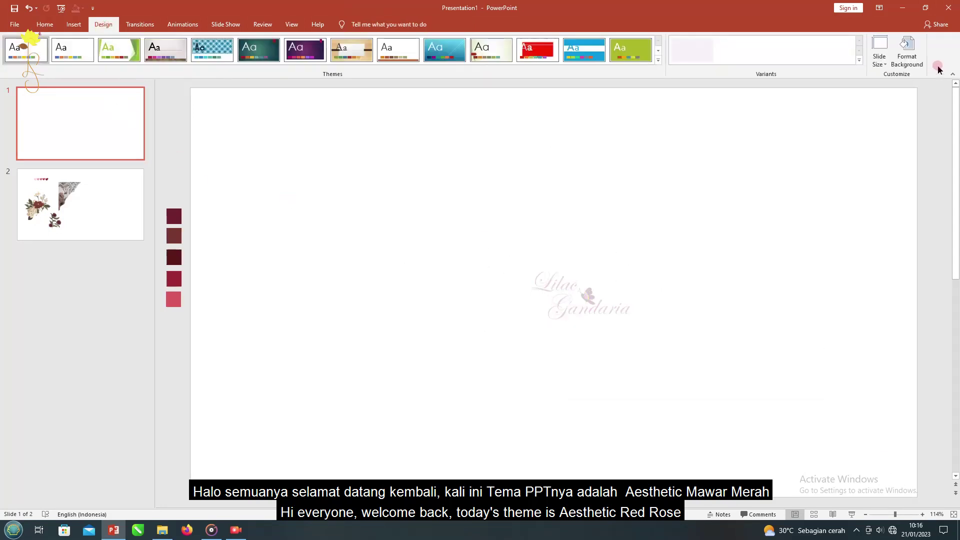
{"action": "left_click", "coordinate": [907, 48]}
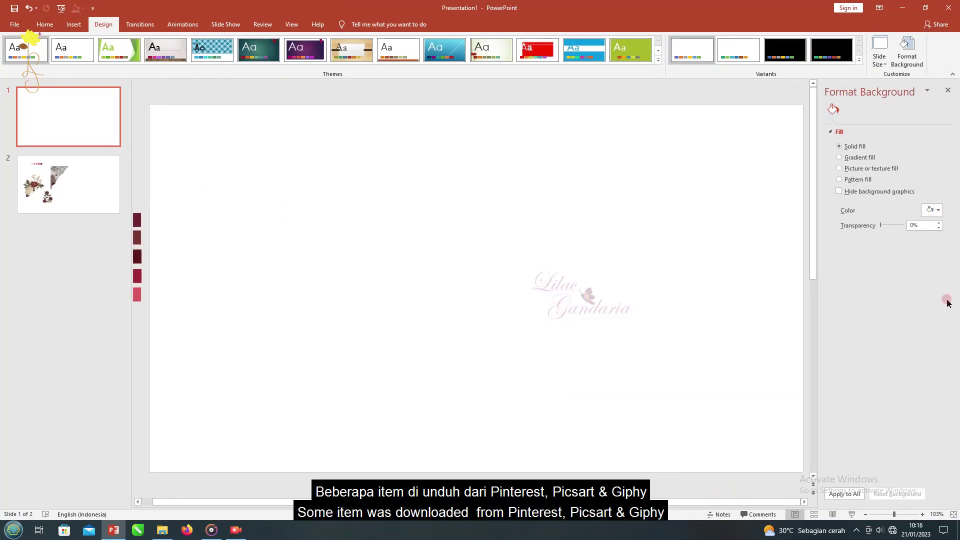
{"action": "left_click", "coordinate": [929, 214]}
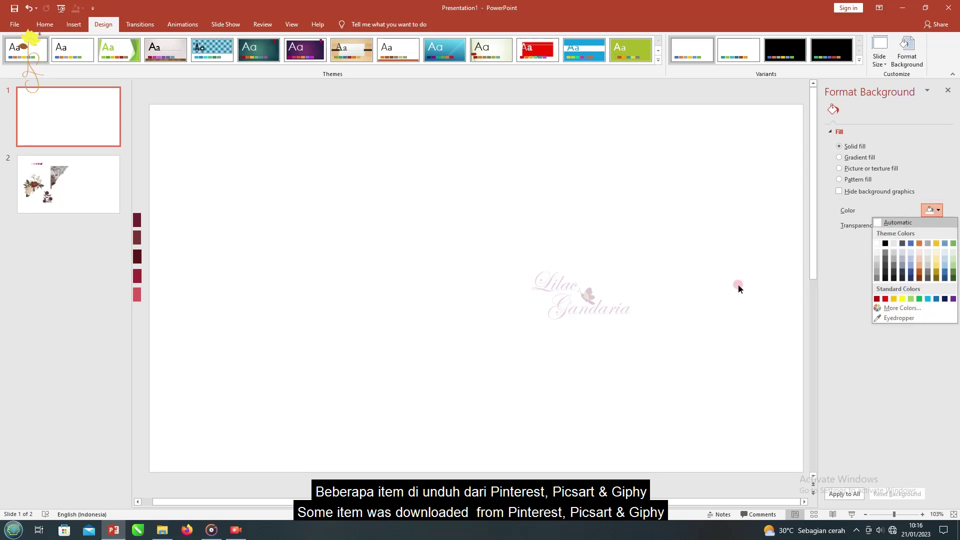
{"action": "left_click", "coordinate": [905, 318]}
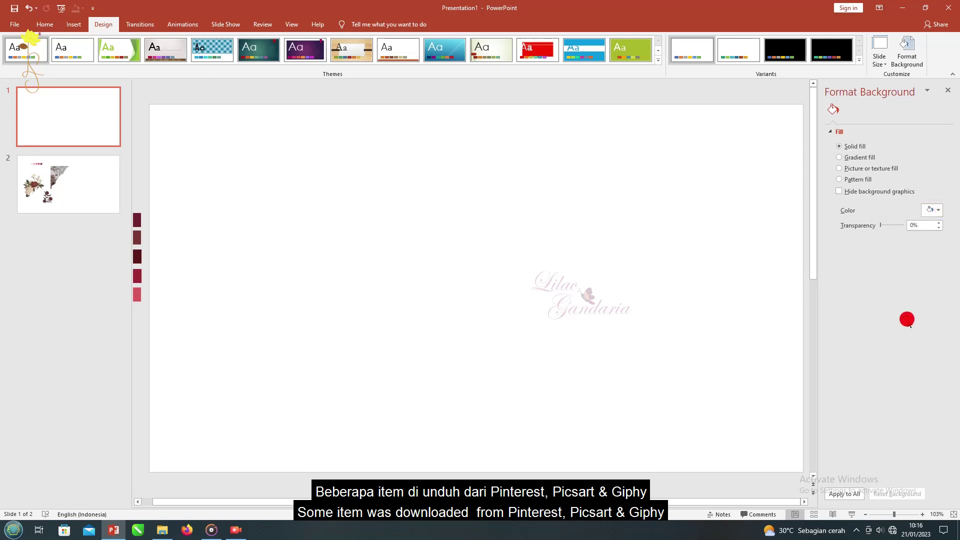
{"action": "left_click", "coordinate": [137, 212]}
{"action": "left_click", "coordinate": [948, 90]}
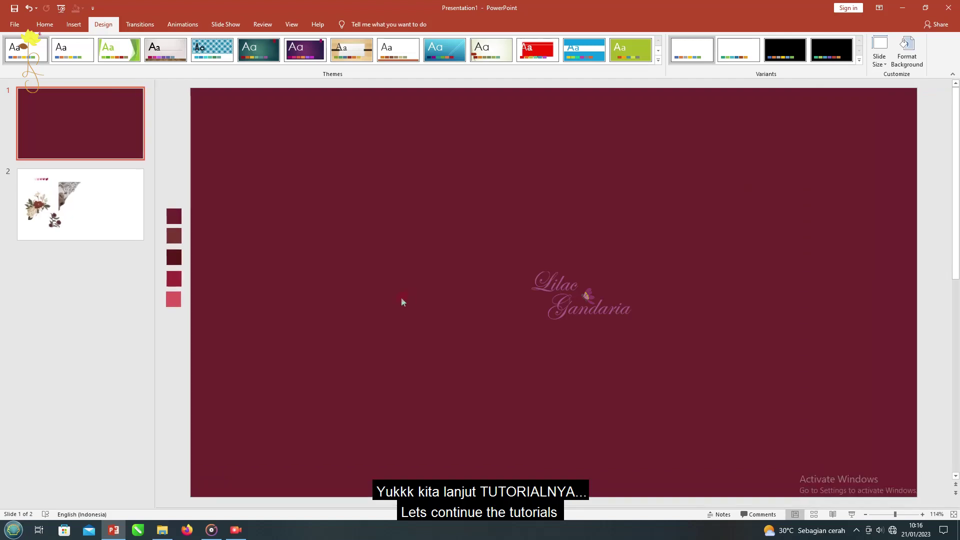
- Bring the grid picture from File Explorer onto slide 1 and enlarge it to about 29.6 × 16.67 cm
{"action": "left_click", "coordinate": [866, 515]}
{"action": "left_click", "coordinate": [162, 530]}
{"action": "left_click_drag", "start_coordinate": [387, 228], "coordinate": [818, 444]}
{"action": "left_click_drag", "start_coordinate": [789, 440], "coordinate": [653, 370]}
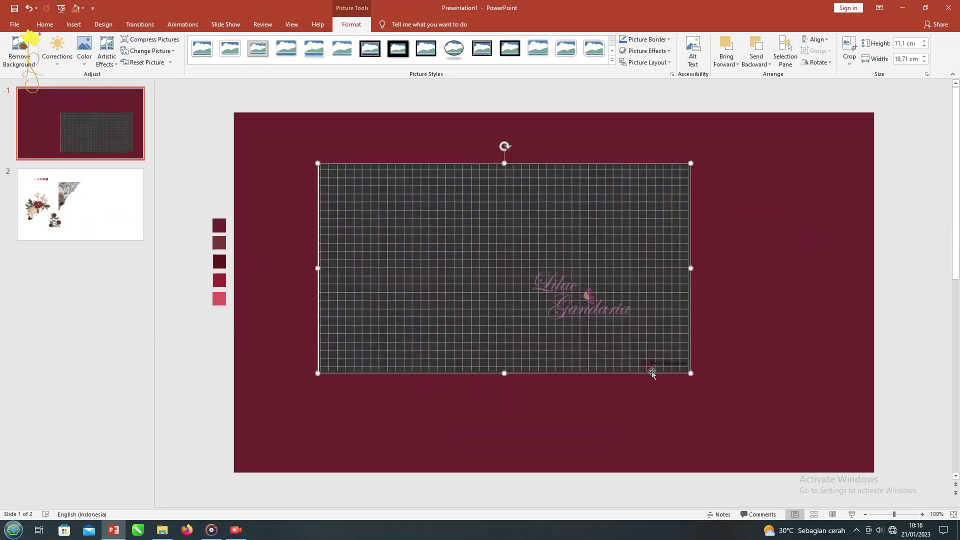
{"action": "left_click_drag", "start_coordinate": [318, 161], "coordinate": [247, 114]}
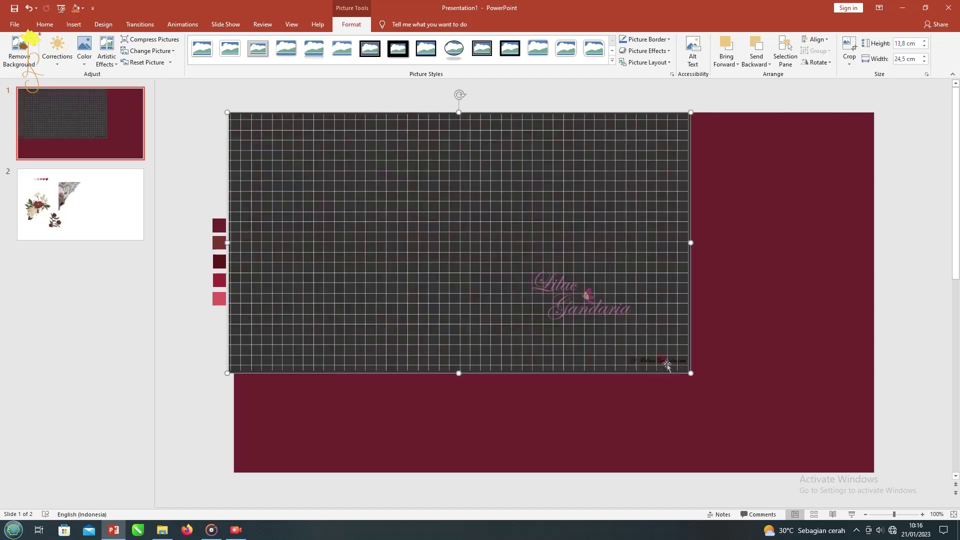
{"action": "left_click_drag", "start_coordinate": [693, 373], "coordinate": [789, 429]}
{"action": "left_click_drag", "start_coordinate": [293, 257], "coordinate": [317, 274]}
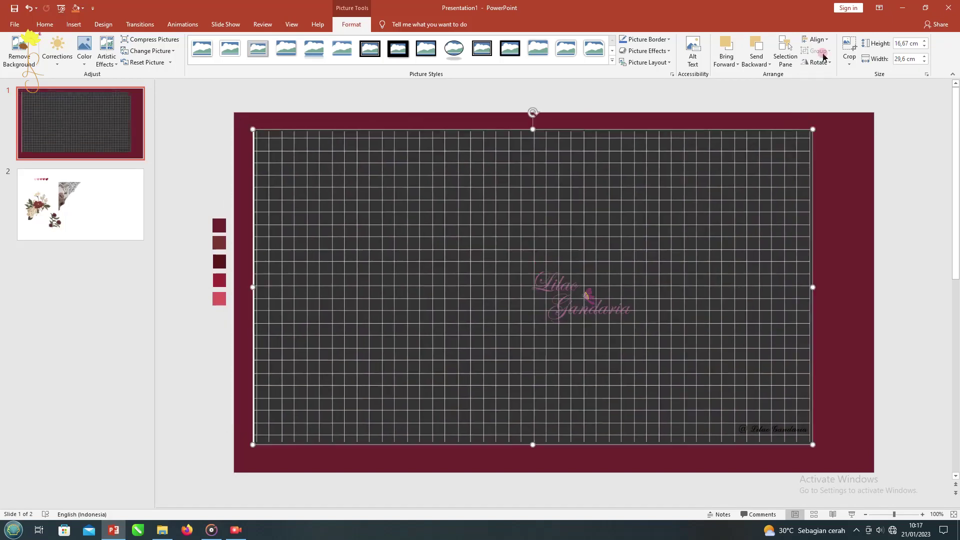
- Crop the grid picture's edges and resize it to about 32.12 × 17.26 cm, centred with an even burgundy margin around it
{"action": "left_click", "coordinate": [849, 50]}
{"action": "left_click_drag", "start_coordinate": [258, 285], "coordinate": [262, 285]}
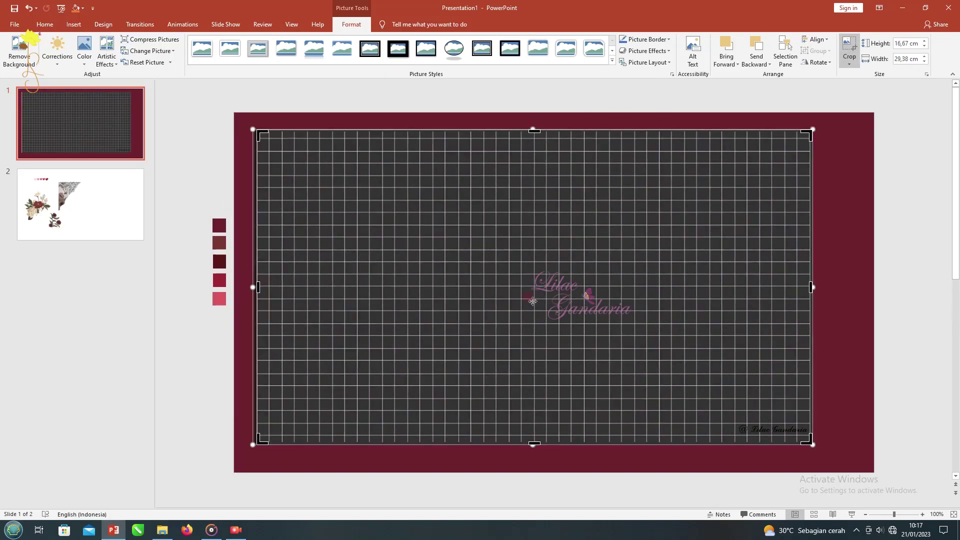
{"action": "left_click_drag", "start_coordinate": [807, 440], "coordinate": [810, 424]}
{"action": "left_click_drag", "start_coordinate": [536, 129], "coordinate": [534, 136]}
{"action": "left_click", "coordinate": [849, 52]}
{"action": "left_click_drag", "start_coordinate": [808, 424], "coordinate": [864, 453]}
{"action": "left_click_drag", "start_coordinate": [620, 294], "coordinate": [571, 267]}
{"action": "left_click_drag", "start_coordinate": [554, 131], "coordinate": [553, 124]}
{"action": "key", "text": "Escape"}
{"action": "left_click", "coordinate": [536, 138]}
{"action": "left_click_drag", "start_coordinate": [567, 202], "coordinate": [573, 264]}
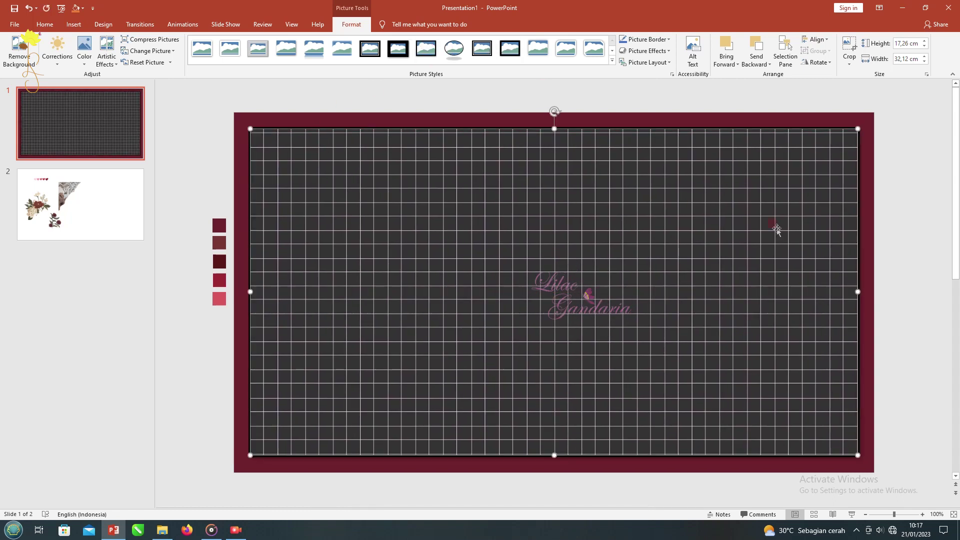
- Apply a rough-textured artistic effect to the grid picture and give it a white dashed border
{"action": "left_click", "coordinate": [107, 59]}
{"action": "left_click", "coordinate": [150, 143]}
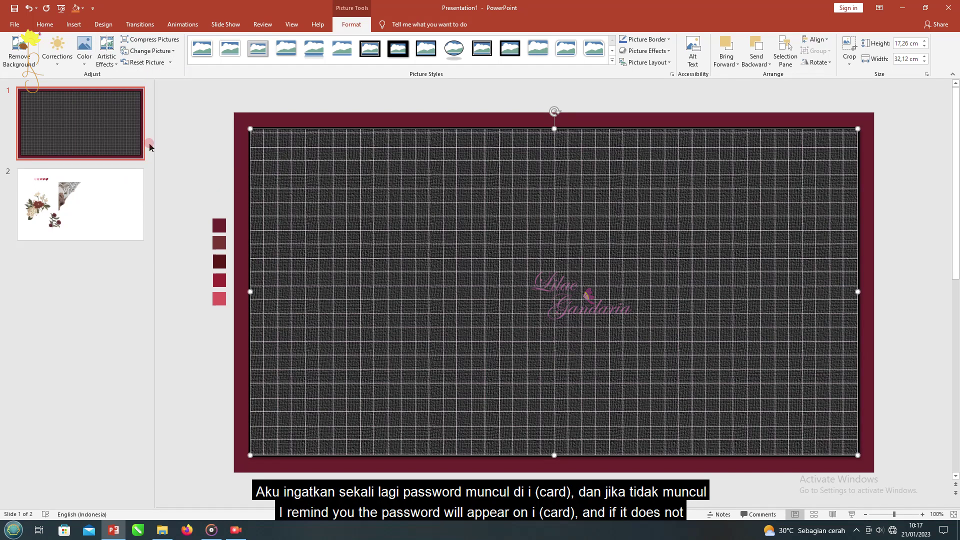
{"action": "left_click", "coordinate": [646, 39]}
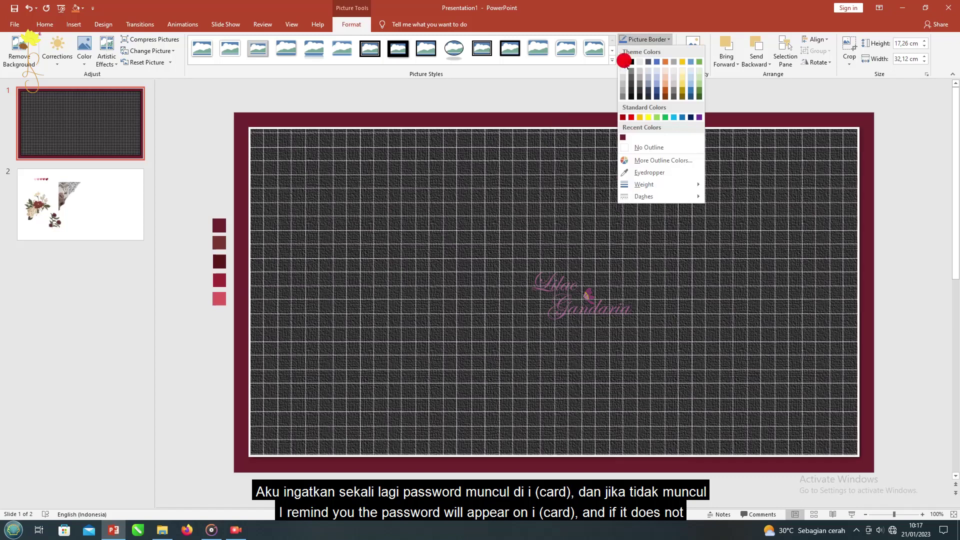
{"action": "mouse_move", "coordinate": [675, 196]}
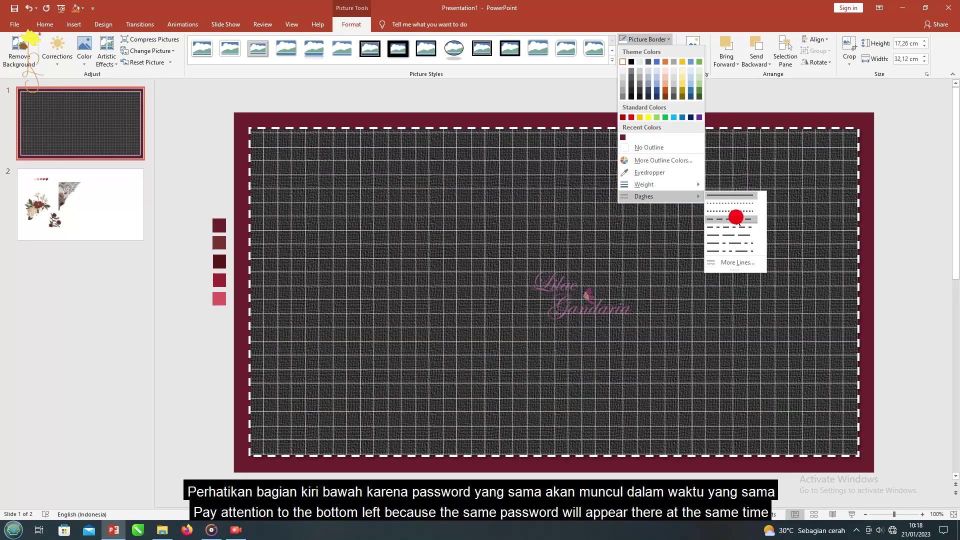
{"action": "left_click", "coordinate": [735, 219]}
{"action": "left_click", "coordinate": [422, 99]}
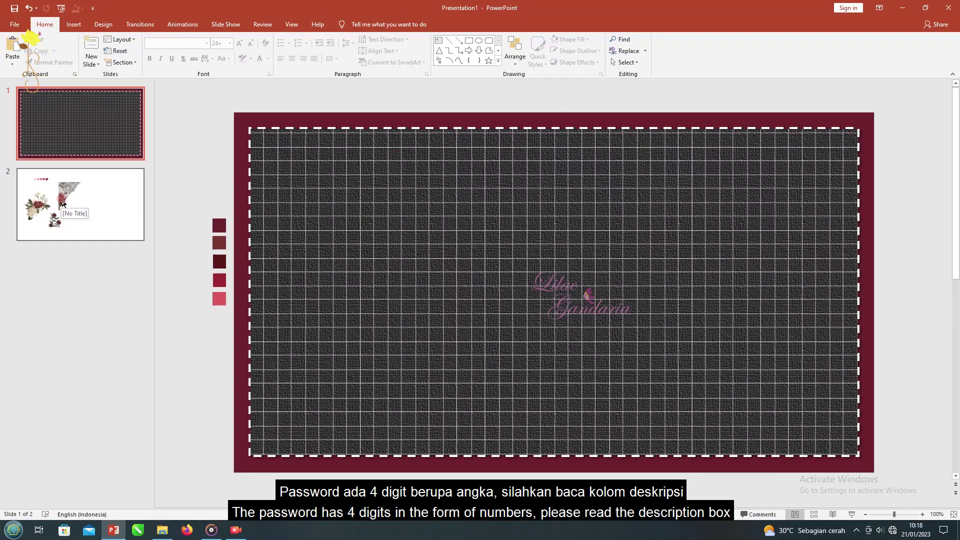
- Move the torn-paper collage and the heart row from slide 2 to slide 1, placing them in the grid's upper-left and upper-right corners
{"action": "left_click", "coordinate": [63, 204]}
{"action": "left_click", "coordinate": [417, 194]}
{"action": "left_click", "coordinate": [367, 163]}
{"action": "left_click", "coordinate": [477, 212], "text": "ctrl"}
{"action": "key", "text": "ctrl+x"}
{"action": "left_click", "coordinate": [92, 117]}
{"action": "key", "text": "ctrl+v"}
{"action": "left_click", "coordinate": [245, 123]}
{"action": "left_click_drag", "start_coordinate": [328, 168], "coordinate": [792, 155]}
{"action": "left_click_drag", "start_coordinate": [495, 211], "coordinate": [305, 165]}
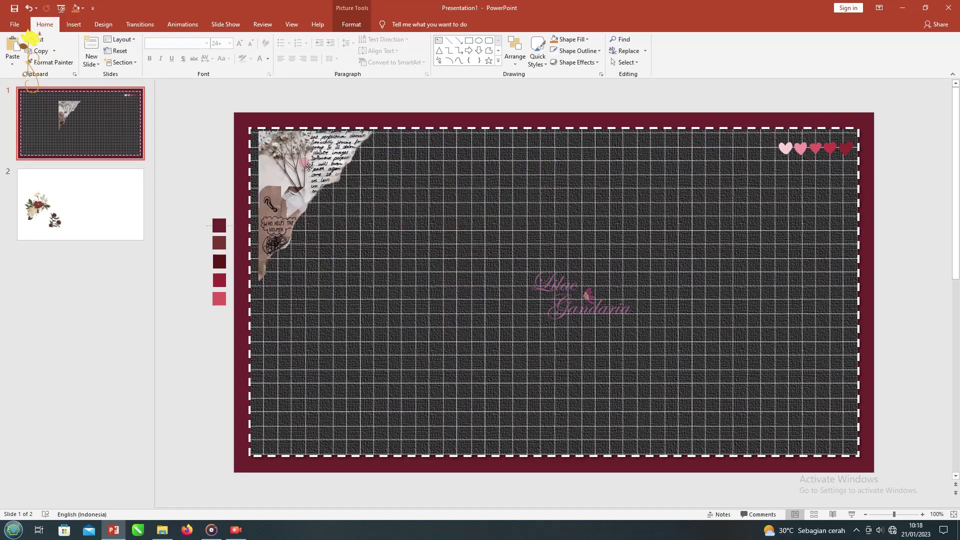
- Crop and enlarge the torn-paper collage to fill the grid's upper-left corner, and enlarge the heart row to about 6.08 × 1.2 cm
{"action": "left_click", "coordinate": [351, 24]}
{"action": "left_click", "coordinate": [849, 50]}
{"action": "left_click_drag", "start_coordinate": [439, 318], "coordinate": [415, 351]}
{"action": "left_click", "coordinate": [849, 50]}
{"action": "left_click", "coordinate": [826, 159]}
{"action": "left_click_drag", "start_coordinate": [778, 141], "coordinate": [743, 133]}
{"action": "left_click", "coordinate": [900, 146]}
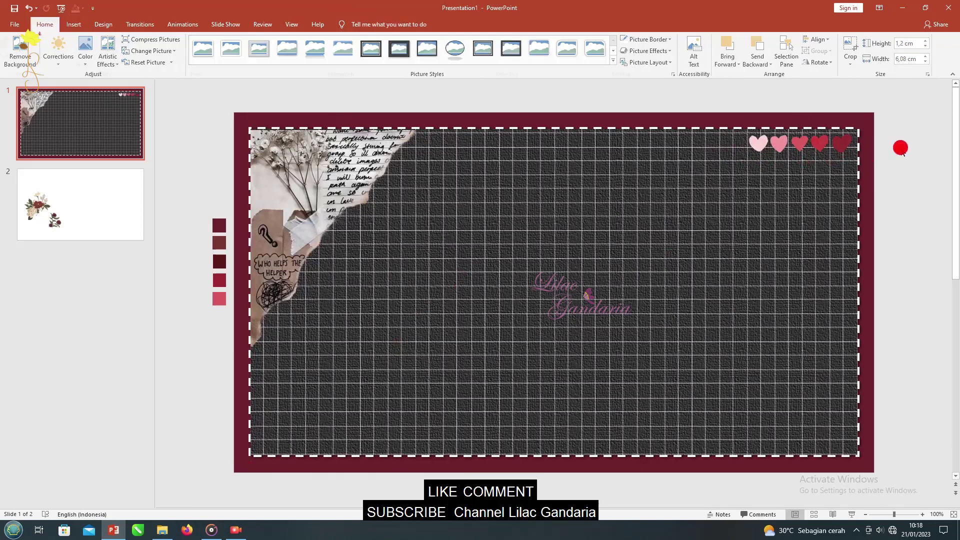
- Move the rose bouquet and sparkles from slide 2 to slide 1, with the sparkles at lower left and the bouquet at lower right
{"action": "left_click", "coordinate": [110, 191]}
{"action": "left_click", "coordinate": [358, 263]}
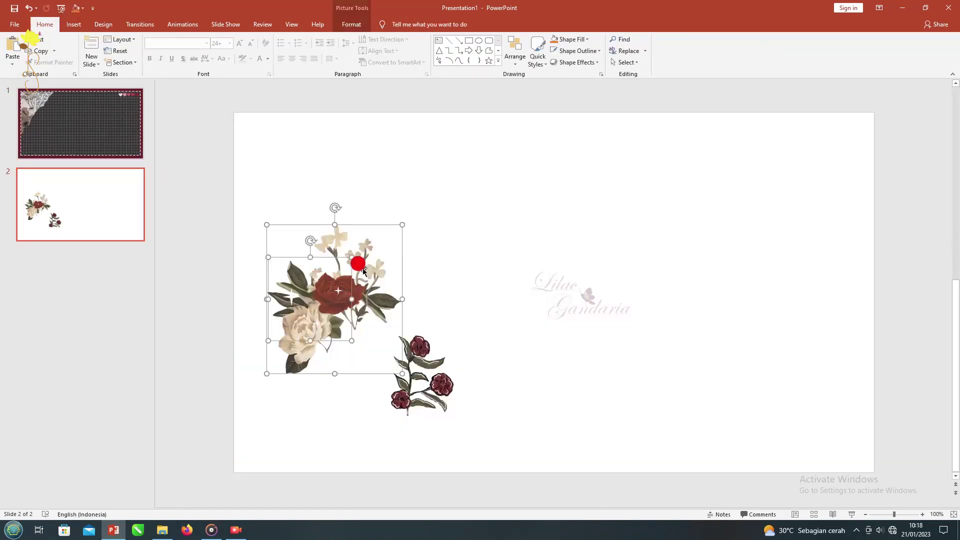
{"action": "key", "text": "ctrl+x"}
{"action": "left_click", "coordinate": [135, 150]}
{"action": "key", "text": "ctrl+v"}
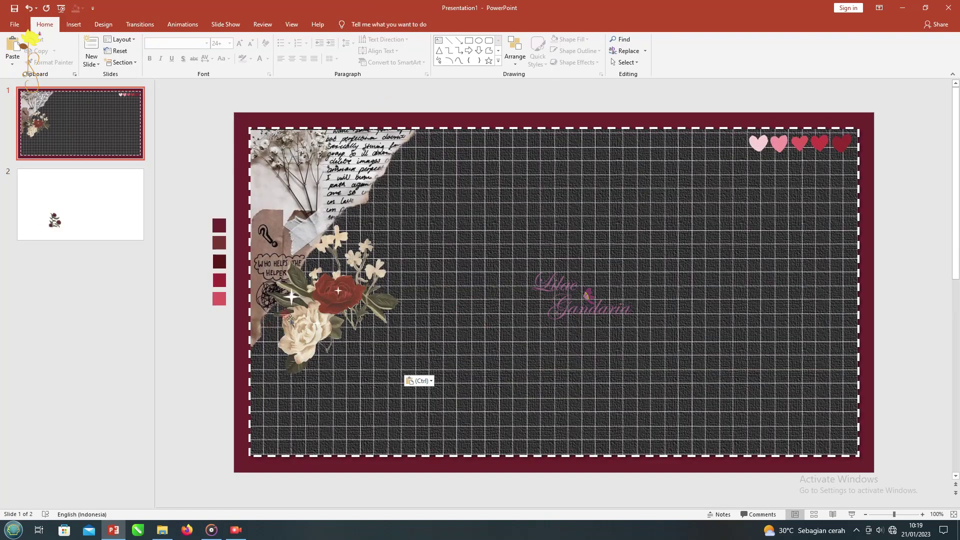
{"action": "left_click_drag", "start_coordinate": [372, 389], "coordinate": [352, 389]}
{"action": "left_click_drag", "start_coordinate": [340, 295], "coordinate": [763, 355]}
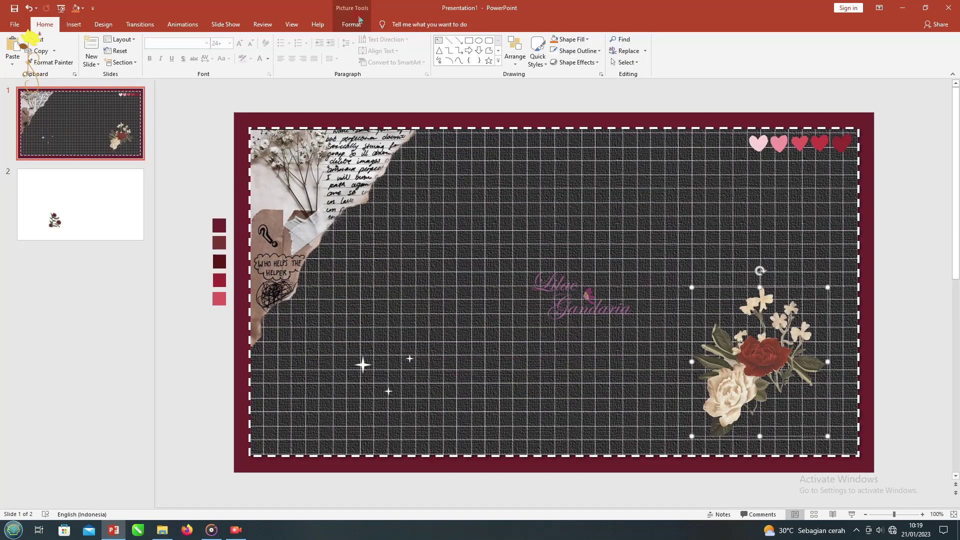
- Crop the rose bouquet to about 6.28 × 5.6 cm and fit it, slightly enlarged, into the grid's lower-right corner
{"action": "left_click", "coordinate": [849, 50]}
{"action": "left_click_drag", "start_coordinate": [827, 436], "coordinate": [811, 388]}
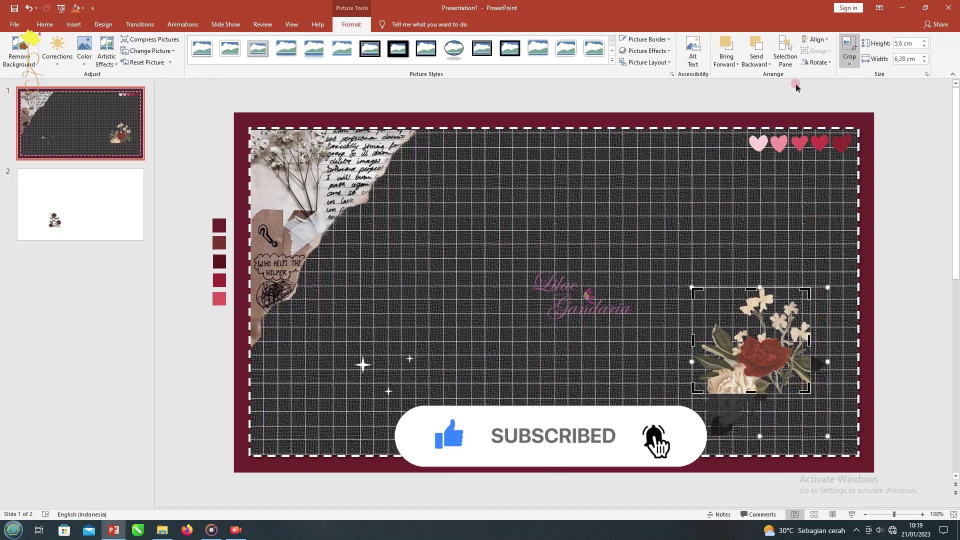
{"action": "key", "text": "Escape"}
{"action": "left_click_drag", "start_coordinate": [800, 291], "coordinate": [848, 353]}
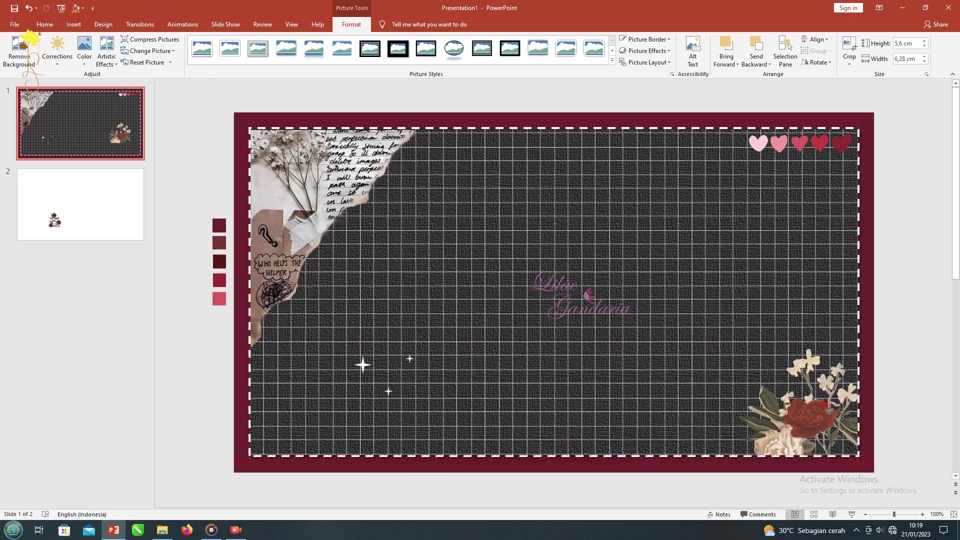
{"action": "left_click_drag", "start_coordinate": [738, 348], "coordinate": [718, 327]}
- Copy the heart row to the grid's lower-left corner and place the sparkles, with a picture effect, just above the copy
{"action": "left_click_drag", "start_coordinate": [796, 138], "coordinate": [312, 435]}
{"action": "left_click", "coordinate": [361, 365]}
{"action": "left_click", "coordinate": [646, 51]}
{"action": "mouse_move", "coordinate": [669, 94]}
{"action": "left_click", "coordinate": [720, 166]}
{"action": "left_click_drag", "start_coordinate": [361, 367], "coordinate": [285, 368]}
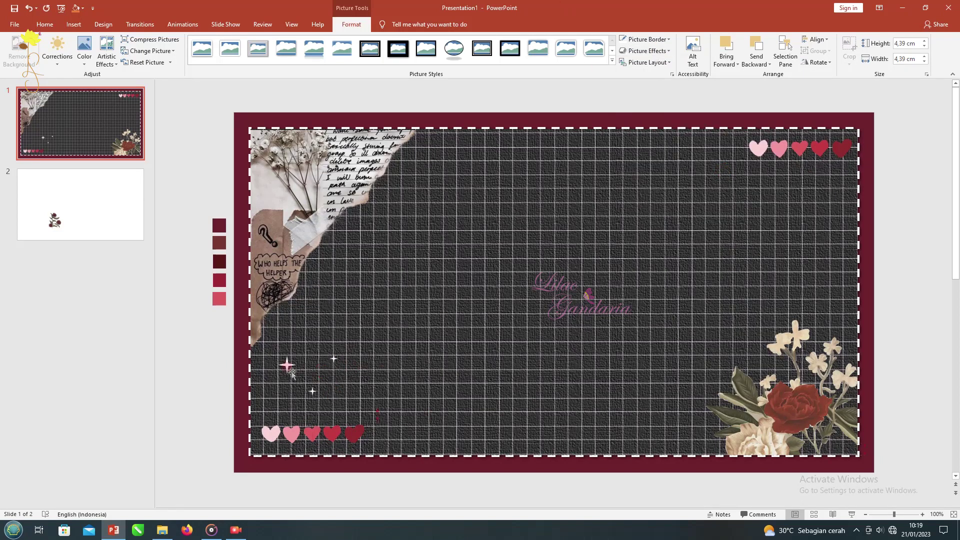
- Draw a large Flowchart: Document shape with a wavy lower edge and centre it on the slide
{"action": "left_click", "coordinate": [343, 80]}
{"action": "left_click", "coordinate": [498, 61]}
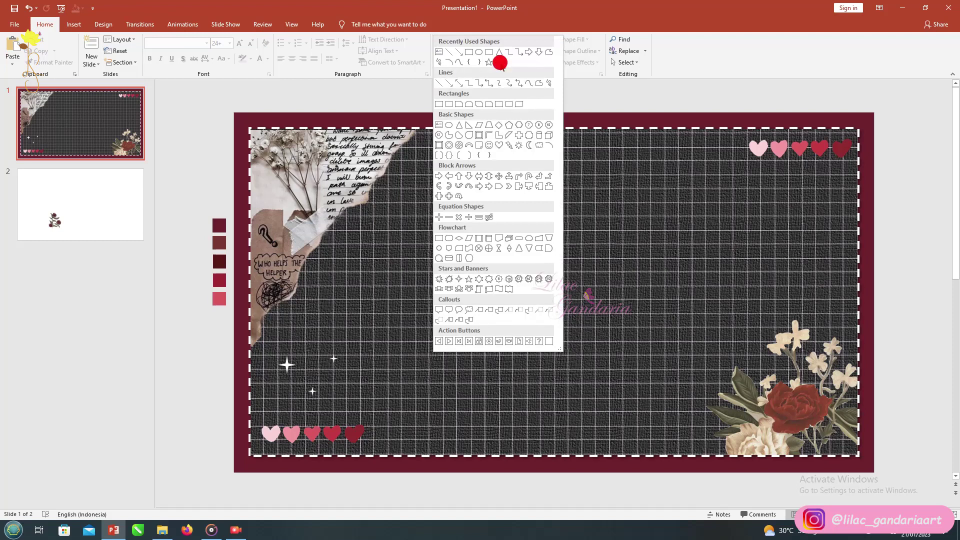
{"action": "left_click", "coordinate": [499, 239]}
{"action": "mouse_move", "coordinate": [433, 219]}
{"action": "left_mouse_down"}
{"action": "mouse_move", "coordinate": [670, 354]}
{"action": "mouse_move", "coordinate": [776, 368]}
{"action": "left_mouse_up"}
{"action": "left_click_drag", "start_coordinate": [535, 276], "coordinate": [484, 280]}
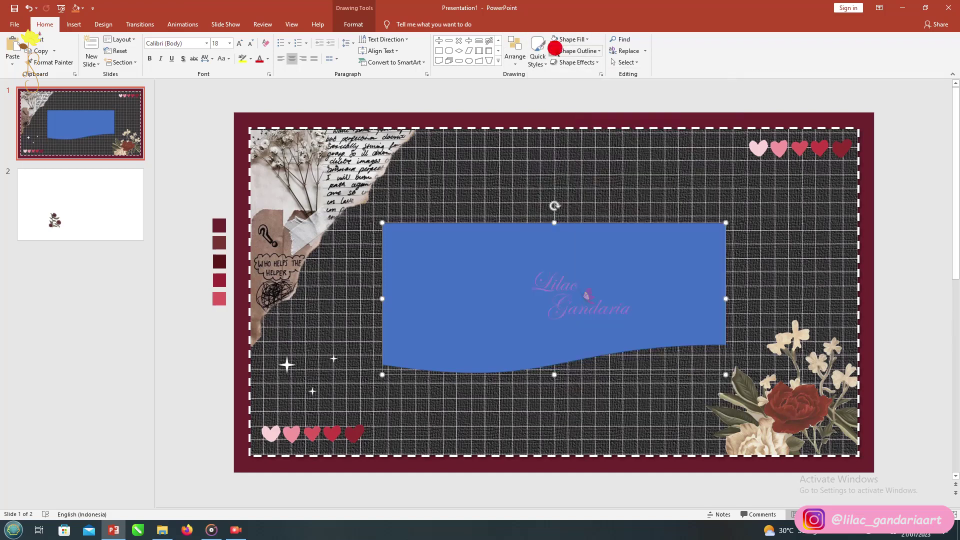
- Fill the wavy-edged shape with near-black and give it a 1½ pt dash-dot outline
{"action": "left_click", "coordinate": [570, 39]}
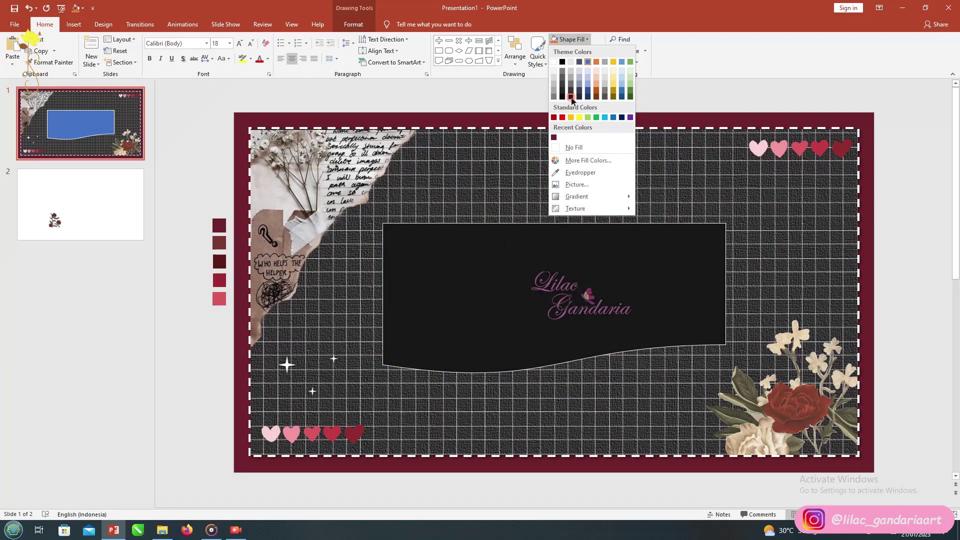
{"action": "left_click", "coordinate": [561, 97]}
{"action": "left_click", "coordinate": [578, 50]}
{"action": "mouse_move", "coordinate": [615, 209]}
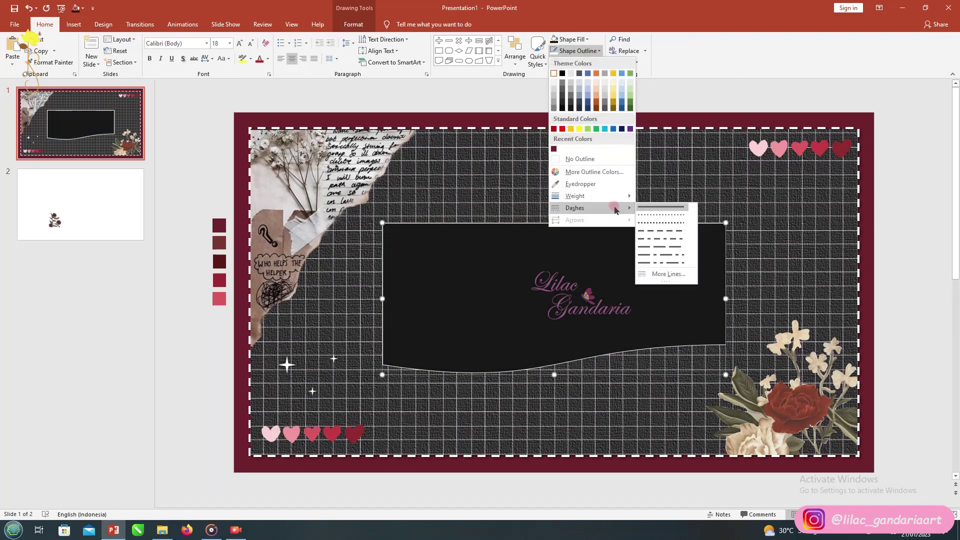
{"action": "left_click", "coordinate": [646, 239]}
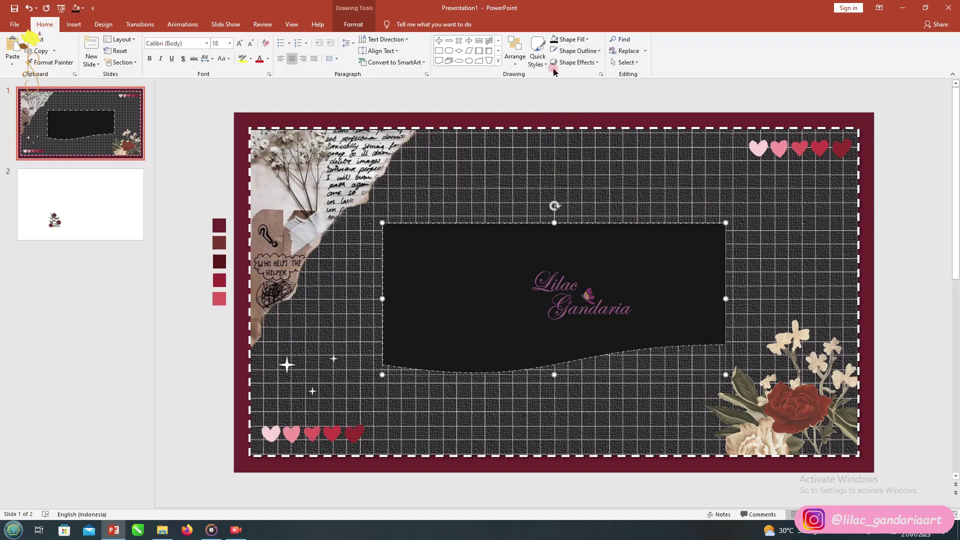
{"action": "left_click", "coordinate": [577, 50]}
{"action": "mouse_move", "coordinate": [600, 196]}
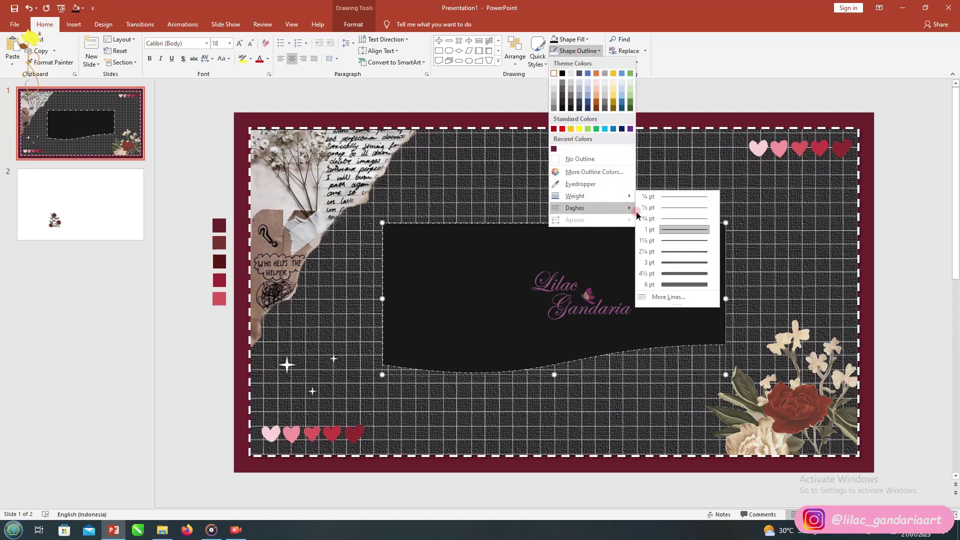
{"action": "left_click", "coordinate": [668, 241]}
- Apply a preset shape effect to the wavy-edged black panel
{"action": "left_click", "coordinate": [575, 62]}
{"action": "mouse_move", "coordinate": [578, 107]}
{"action": "left_click", "coordinate": [621, 182]}
{"action": "left_click", "coordinate": [561, 102]}
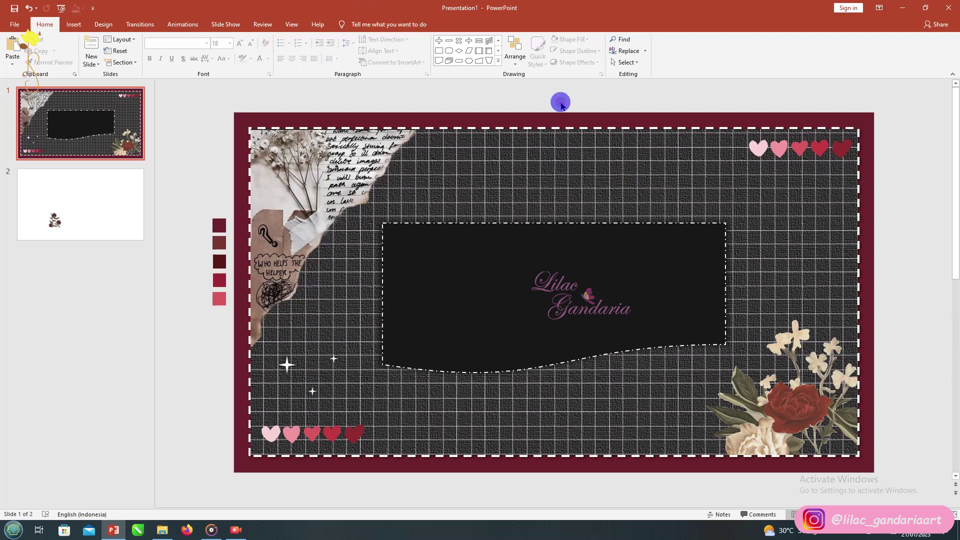
- Move the dark red flower stem from slide 2 onto slide 1 and delete the emptied slide 2
{"action": "scroll", "coordinate": [532, 288], "scroll_direction": "down", "scroll_amount": 1}
{"action": "left_click", "coordinate": [425, 353]}
{"action": "key", "text": "Delete"}
{"action": "left_click", "coordinate": [75, 197]}
{"action": "key", "text": "Delete"}
{"action": "key", "text": "ctrl+v"}
- Enlarge the dark red flower stem and position it over the left edge of the black panel
{"action": "left_click_drag", "start_coordinate": [388, 313], "coordinate": [381, 325]}
{"action": "left_click_drag", "start_coordinate": [441, 270], "coordinate": [499, 202]}
{"action": "left_click_drag", "start_coordinate": [407, 302], "coordinate": [388, 307]}
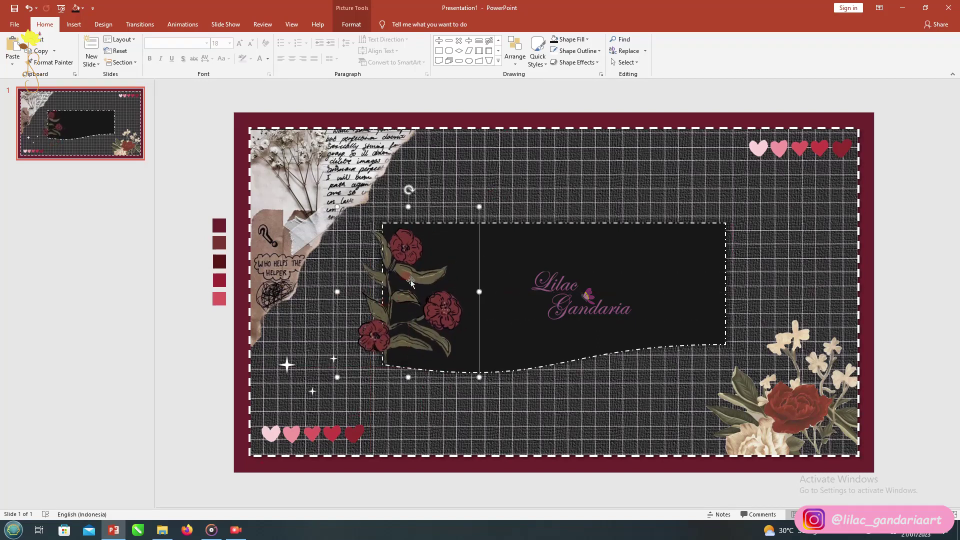
- Add a text box on the black panel containing "Aesthetic Vintage"
{"action": "left_click", "coordinate": [310, 102]}
{"action": "left_click", "coordinate": [498, 41]}
{"action": "left_click", "coordinate": [498, 41]}
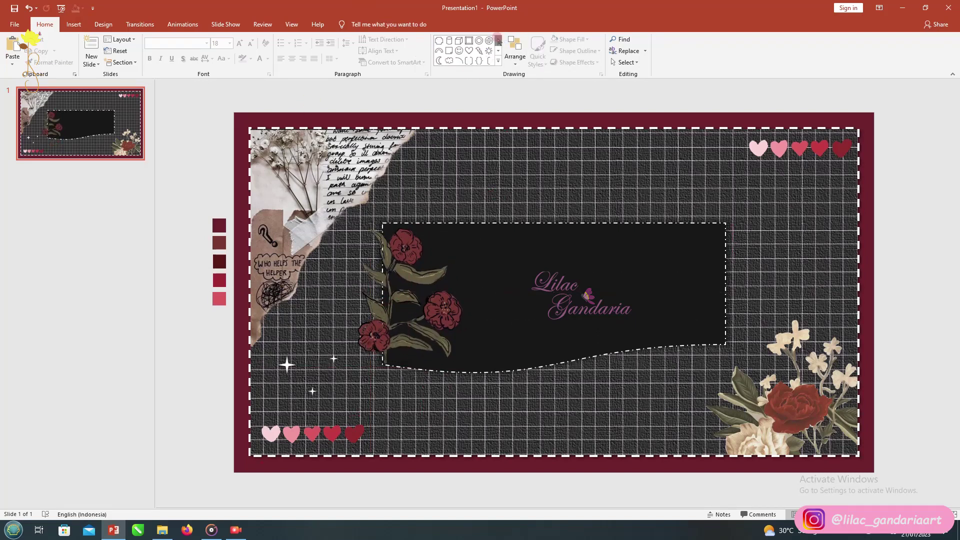
{"action": "left_click", "coordinate": [449, 40]}
{"action": "left_click_drag", "start_coordinate": [628, 330], "coordinate": [485, 249]}
{"action": "type", "text": "Aesthetic"}
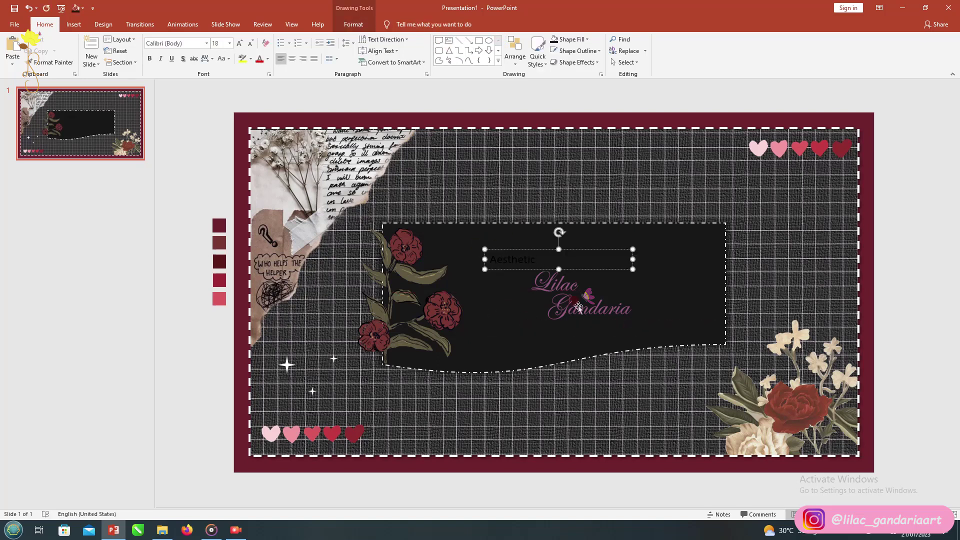
{"action": "type", "text": " Vintage"}
- Format the title as centred, bold Freehand521 BT at size 72 and fit its widened text box onto the black panel
{"action": "key", "text": "ctrl+a"}
{"action": "key", "text": "ctrl+e"}
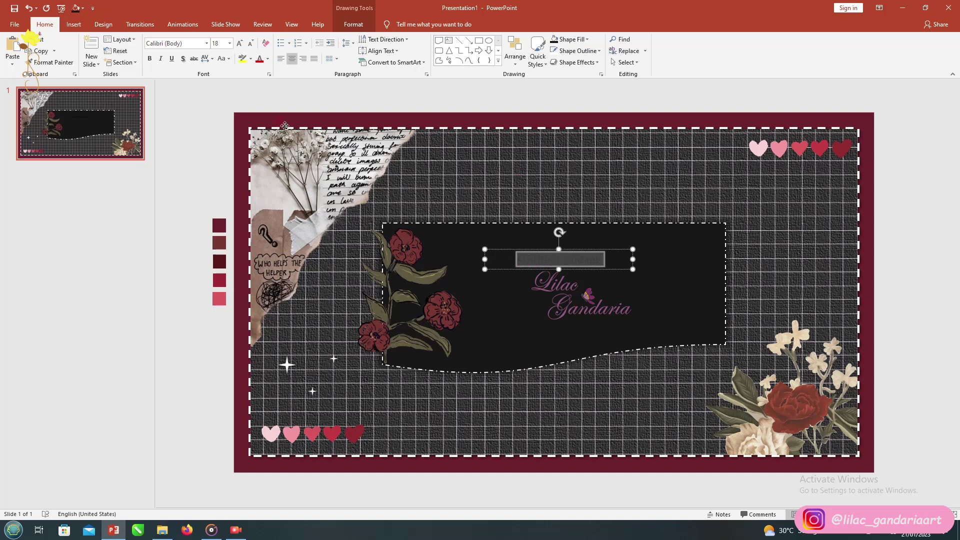
{"action": "left_click", "coordinate": [207, 43]}
{"action": "scroll", "coordinate": [210, 340], "scroll_direction": "down", "scroll_amount": 10}
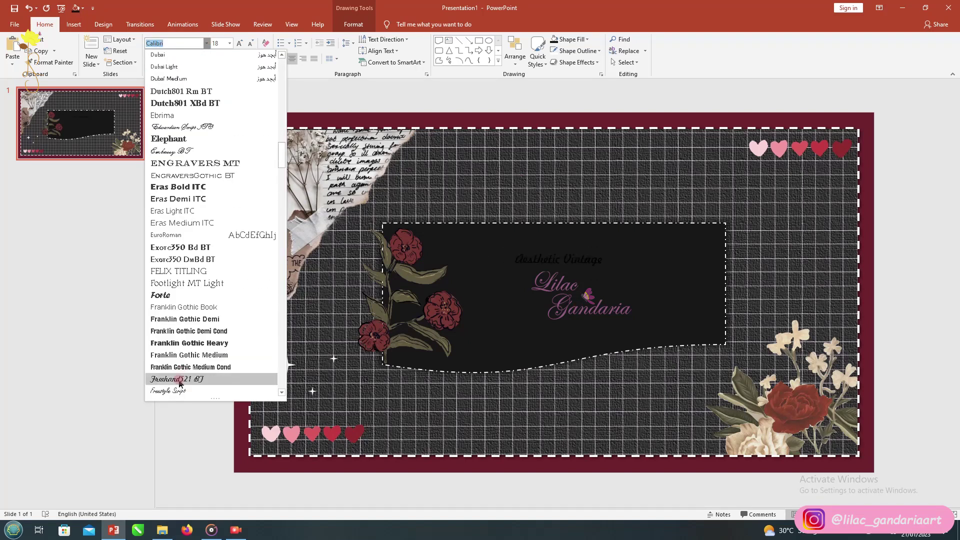
{"action": "left_click", "coordinate": [179, 382]}
{"action": "left_click", "coordinate": [230, 43]}
{"action": "left_click", "coordinate": [218, 250]}
{"action": "left_click_drag", "start_coordinate": [633, 356], "coordinate": [706, 356]}
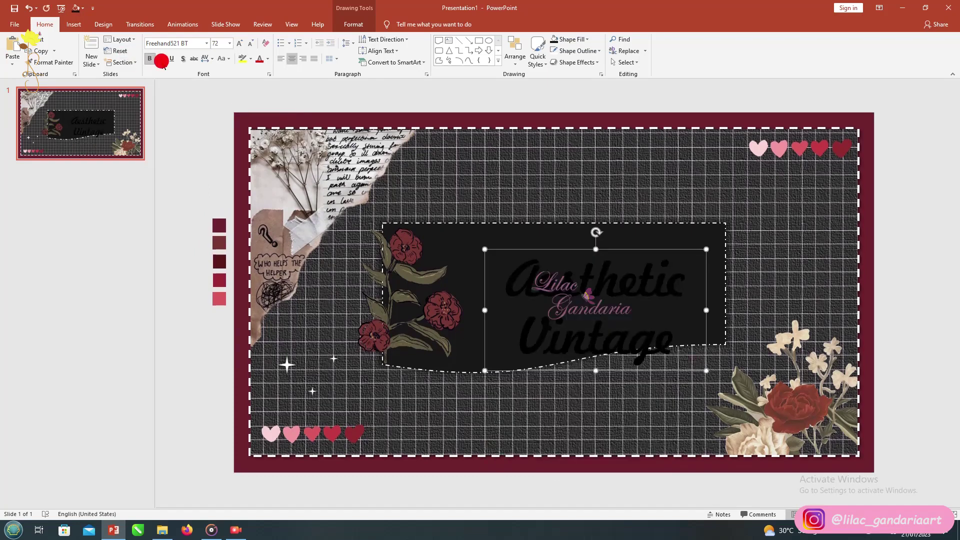
{"action": "left_click_drag", "start_coordinate": [570, 252], "coordinate": [545, 233]}
- Enlarge the dark red flower stem slightly and give it an outer shadow
{"action": "left_click", "coordinate": [394, 249]}
{"action": "left_click_drag", "start_coordinate": [477, 209], "coordinate": [483, 188]}
{"action": "left_click", "coordinate": [582, 63]}
{"action": "mouse_move", "coordinate": [594, 107]}
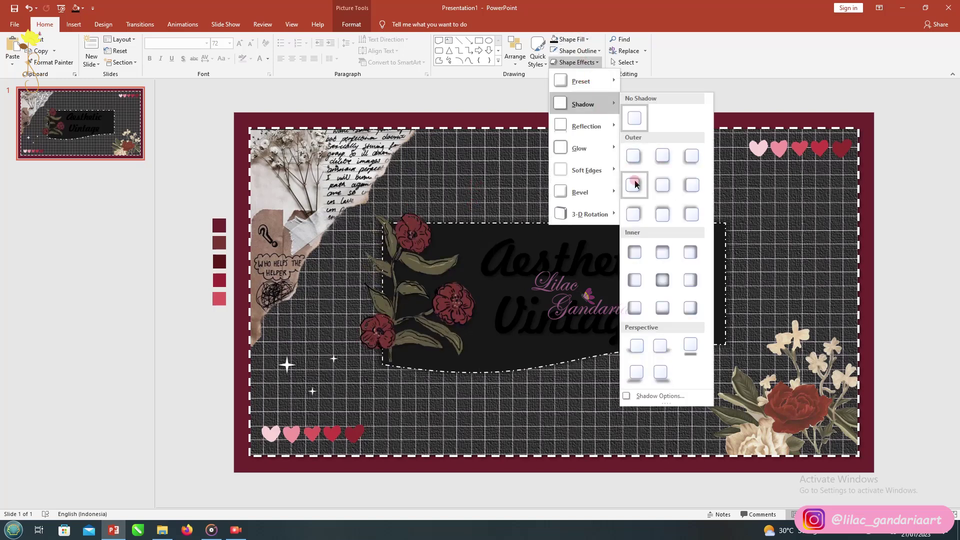
{"action": "left_click", "coordinate": [634, 211]}
- Color "Aesthetic" with the crimson sampled from the fourth palette swatch and make "Vintage" white
{"action": "double_click", "coordinate": [534, 266]}
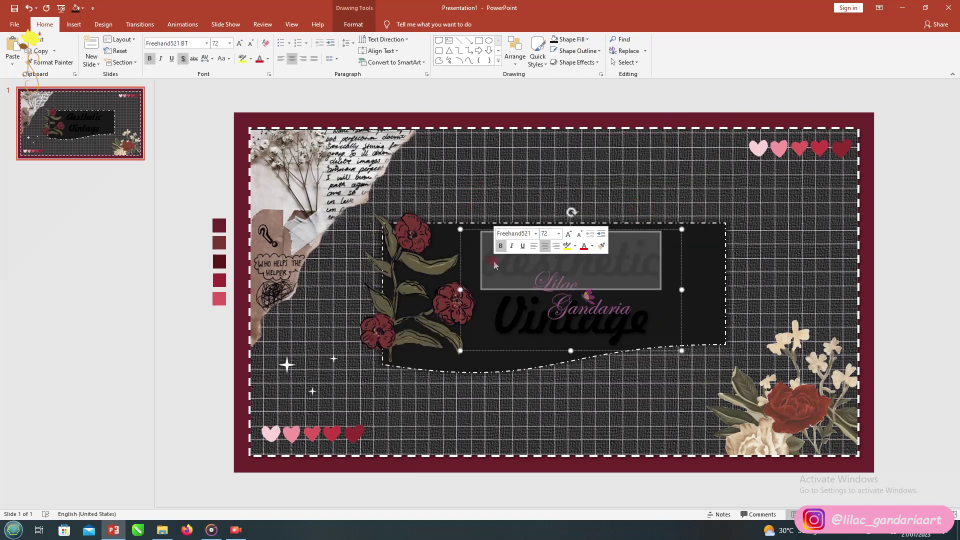
{"action": "left_click", "coordinate": [267, 59]}
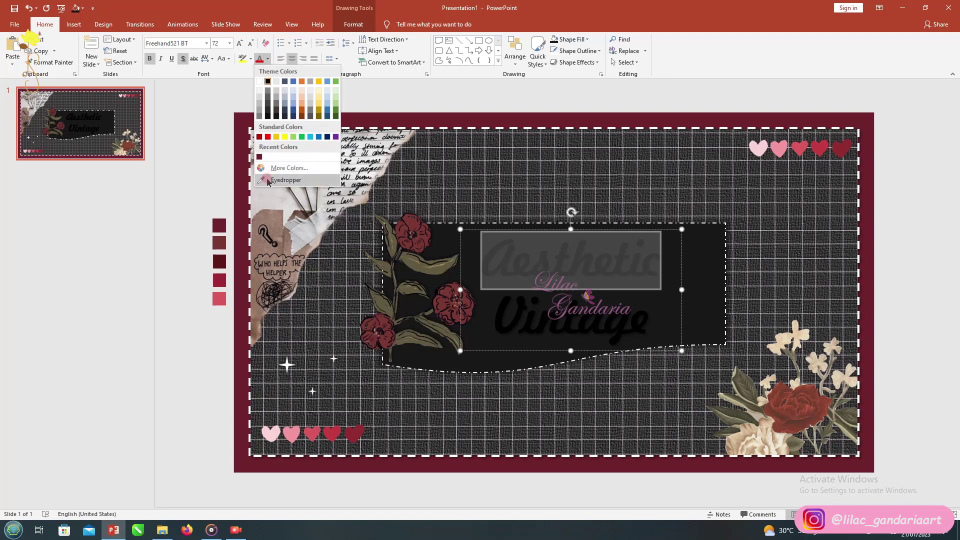
{"action": "left_click", "coordinate": [280, 176]}
{"action": "left_click", "coordinate": [219, 281]}
{"action": "double_click", "coordinate": [506, 320]}
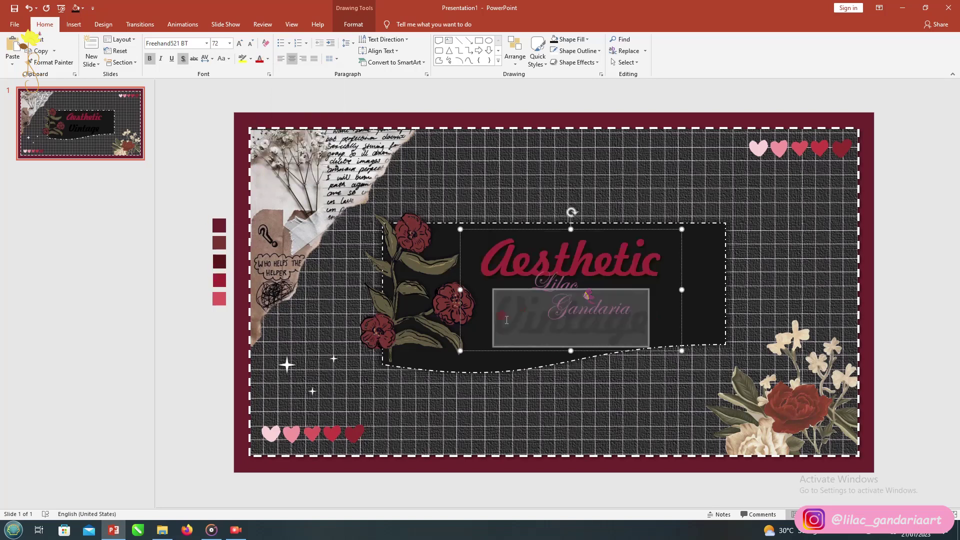
{"action": "left_click", "coordinate": [268, 59]}
{"action": "left_click", "coordinate": [257, 79]}
{"action": "left_click", "coordinate": [208, 137]}
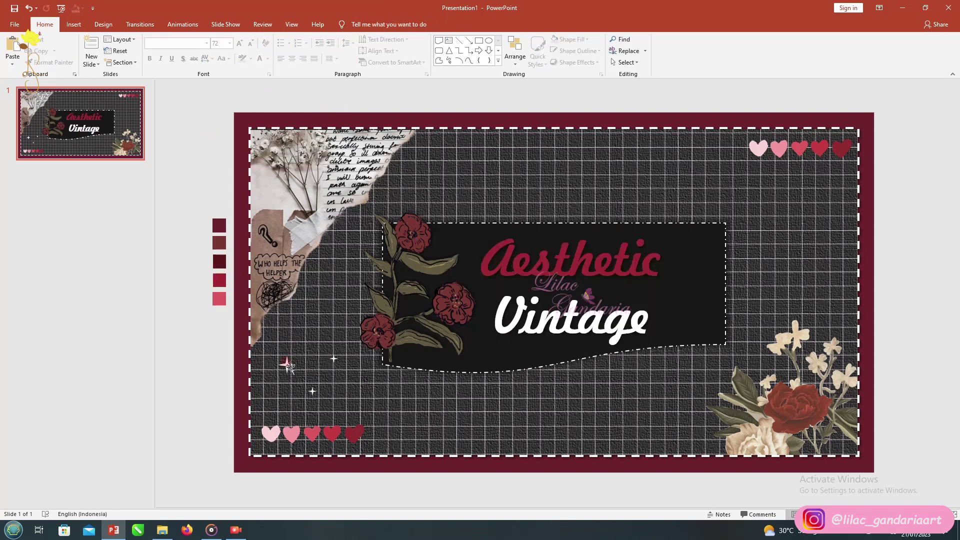
- Bring the white sparkles to the front as two copies, one above the black panel and one beside the title
{"action": "left_click_drag", "start_coordinate": [287, 365], "coordinate": [629, 277]}
{"action": "key", "text": "ctrl+x"}
{"action": "key", "text": "ctrl+v"}
{"action": "key", "text": "ctrl+v"}
{"action": "left_click_drag", "start_coordinate": [411, 175], "coordinate": [688, 283]}
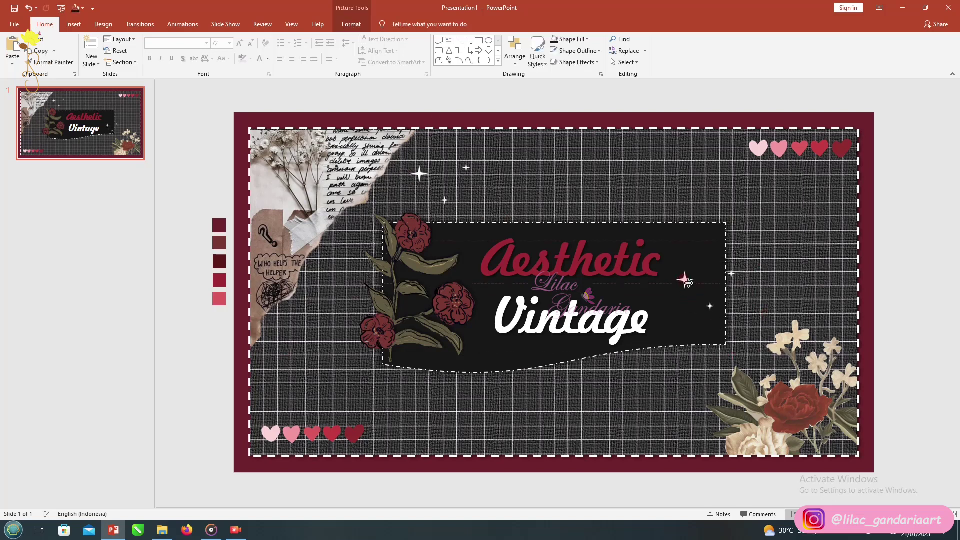
- Widen the black panel slightly on both sides and adjust the flower stem, title sparkles and lower hearts row to suit
{"action": "left_click_drag", "start_coordinate": [397, 270], "coordinate": [387, 268]}
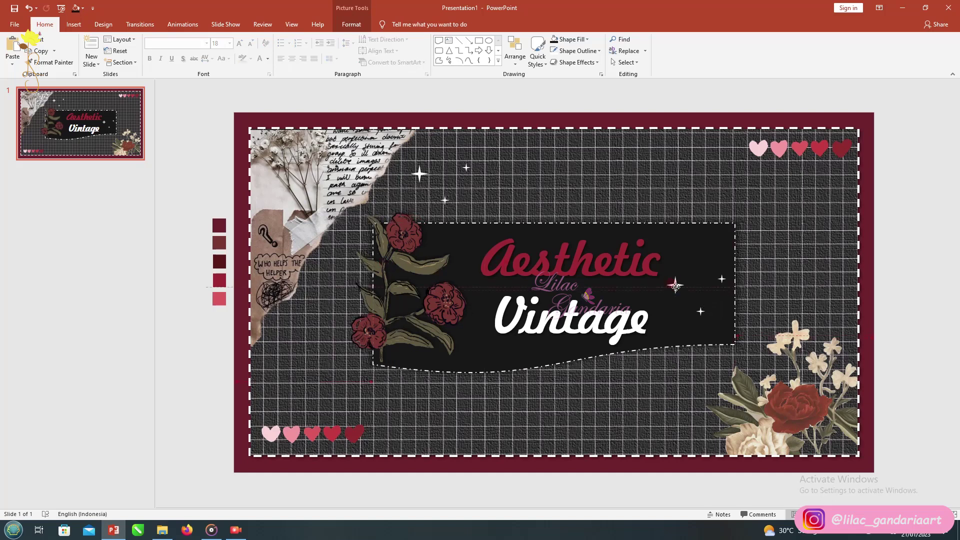
{"action": "left_click", "coordinate": [675, 287]}
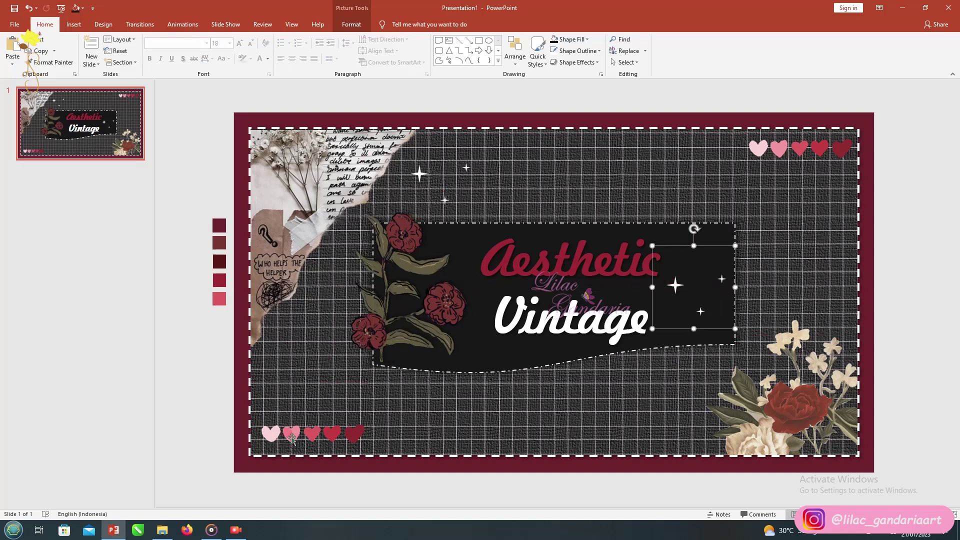
{"action": "left_click_drag", "start_coordinate": [291, 438], "coordinate": [288, 445]}
{"action": "left_click", "coordinate": [209, 157]}
- Insert the cropped red butterfly picture and place it at about 1.71 × 1.66 cm on the panel's upper right corner
{"action": "left_click", "coordinate": [73, 24]}
{"action": "left_click", "coordinate": [56, 50]}
{"action": "double_click", "coordinate": [256, 147]}
{"action": "left_click_drag", "start_coordinate": [637, 235], "coordinate": [631, 235]}
{"action": "left_click_drag", "start_coordinate": [419, 473], "coordinate": [481, 383]}
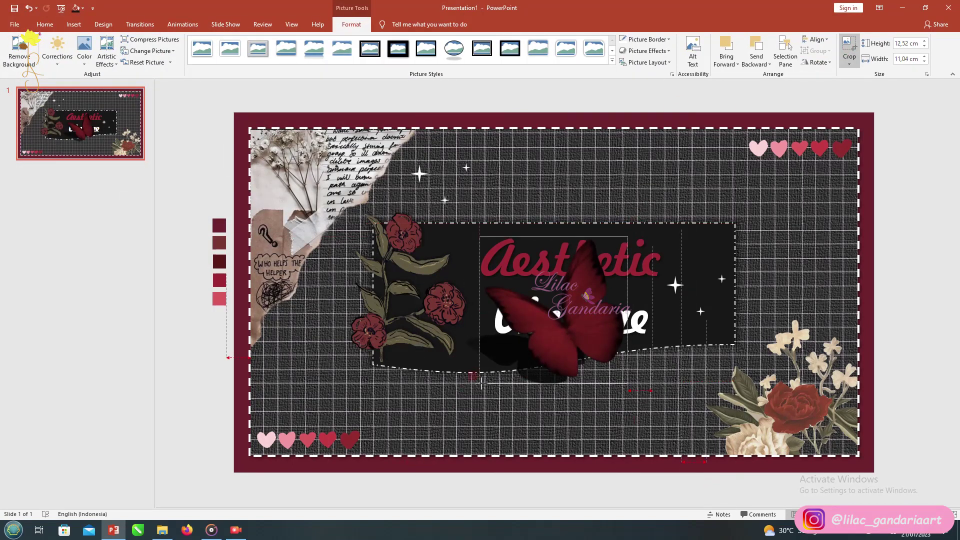
{"action": "left_click_drag", "start_coordinate": [628, 236], "coordinate": [545, 335]}
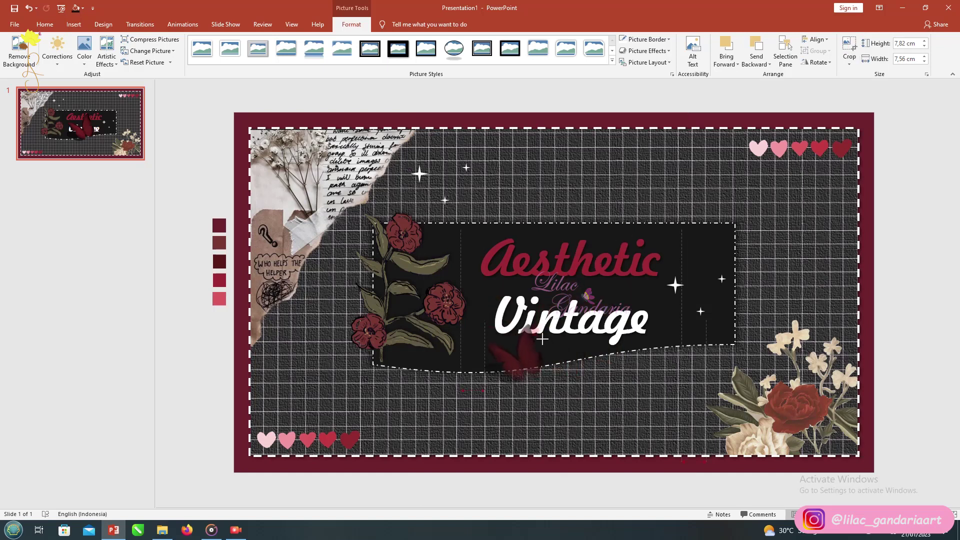
{"action": "left_click_drag", "start_coordinate": [503, 371], "coordinate": [733, 219]}
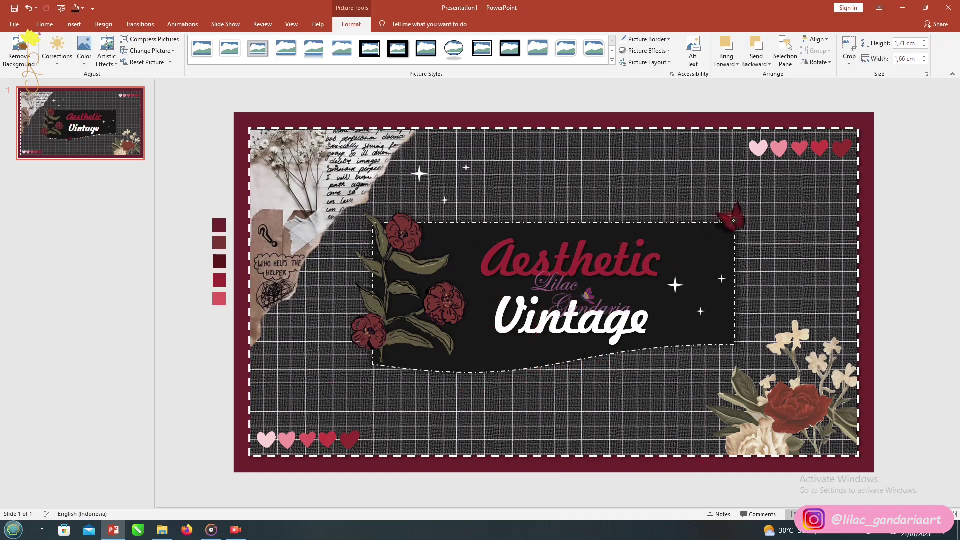
- Place 1.13 × 1.09 cm butterfly copies at the panel's lower right corner, beside the flower stem, on its lower edge and above the lower hearts
{"action": "mouse_move", "coordinate": [713, 325]}
{"action": "left_mouse_down"}
{"action": "mouse_move", "coordinate": [717, 338]}
{"action": "mouse_move", "coordinate": [717, 324]}
{"action": "left_mouse_up"}
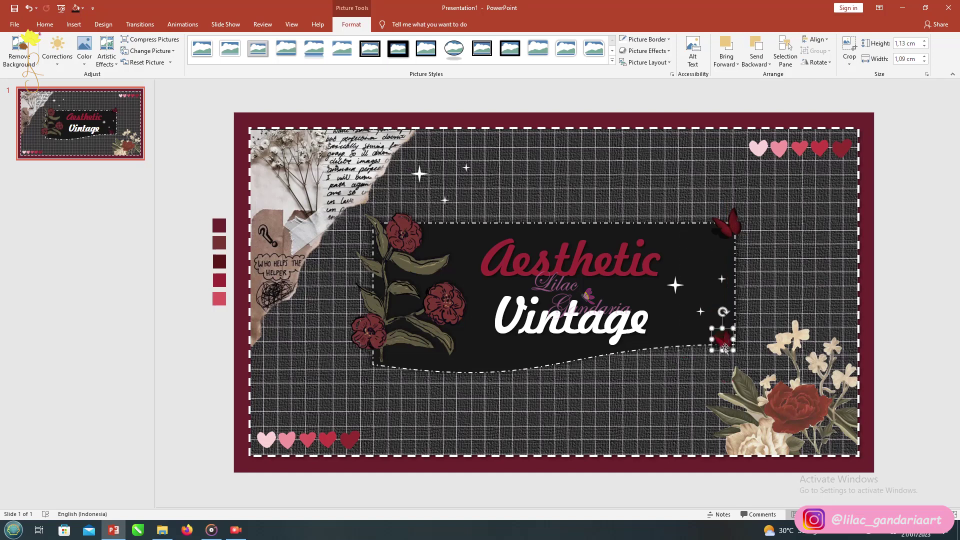
{"action": "left_click_drag", "start_coordinate": [721, 331], "coordinate": [528, 356]}
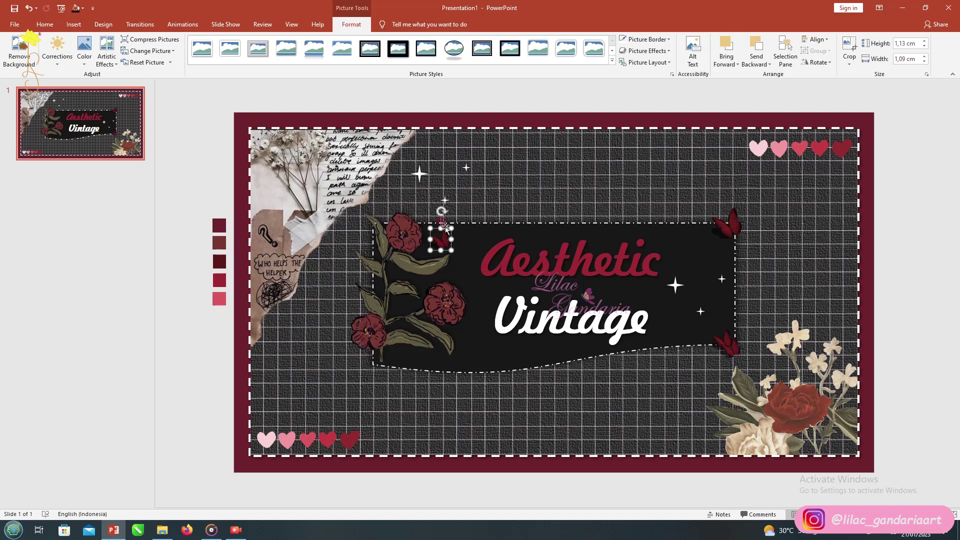
{"action": "left_click_drag", "start_coordinate": [726, 342], "coordinate": [559, 387]}
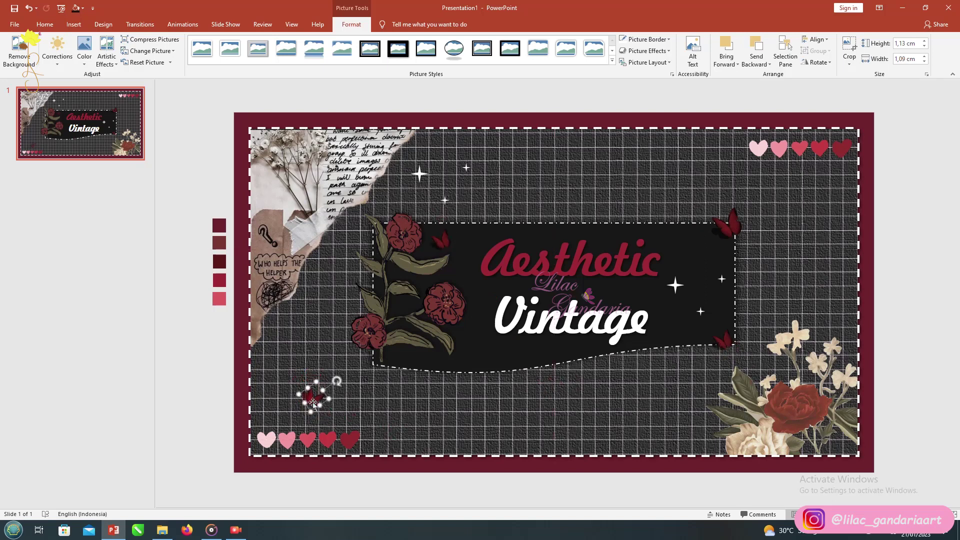
{"action": "left_click_drag", "start_coordinate": [313, 403], "coordinate": [327, 411], "text": "ctrl"}
{"action": "left_click", "coordinate": [492, 369]}
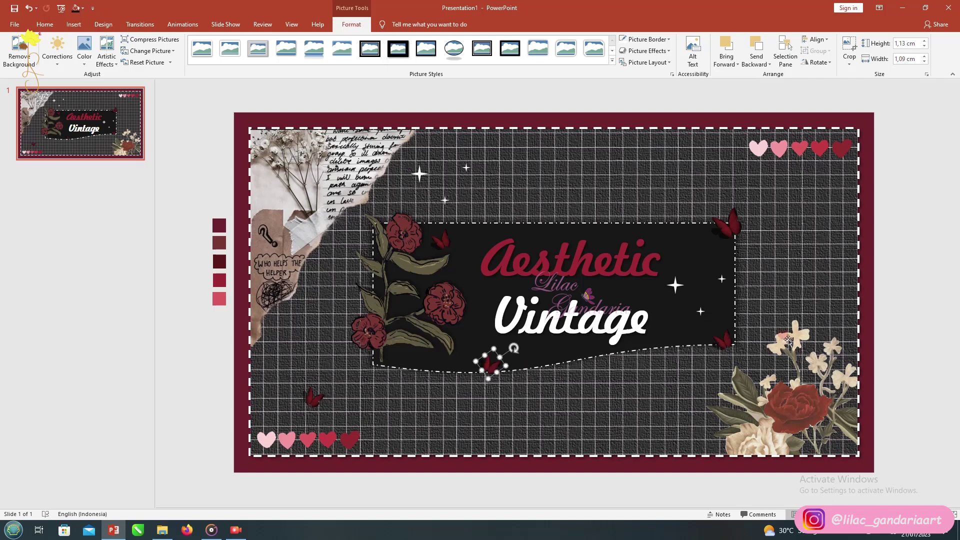
- Duplicate slide 1 and delete the rose bouquet from the copy
{"action": "right_click", "coordinate": [82, 125]}
{"action": "left_click", "coordinate": [101, 186]}
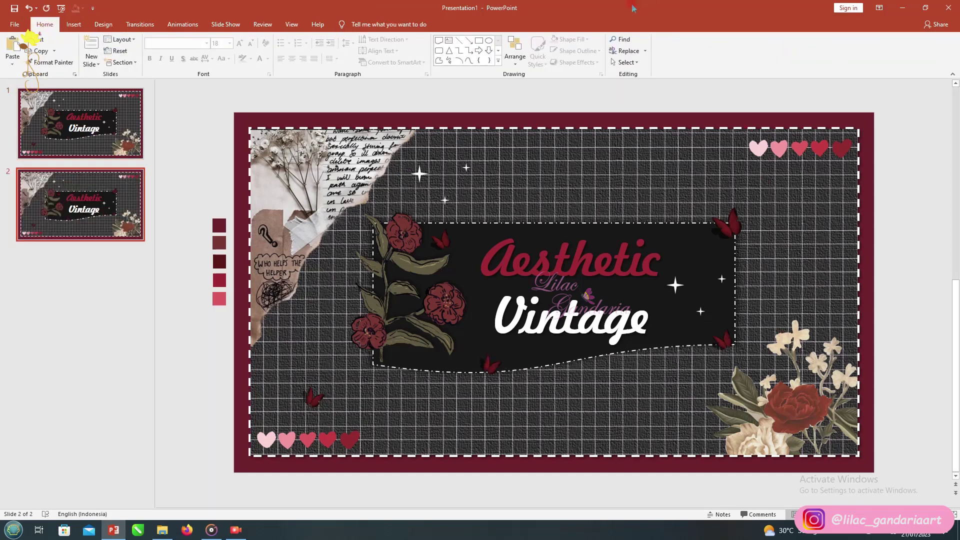
{"action": "left_click", "coordinate": [790, 346]}
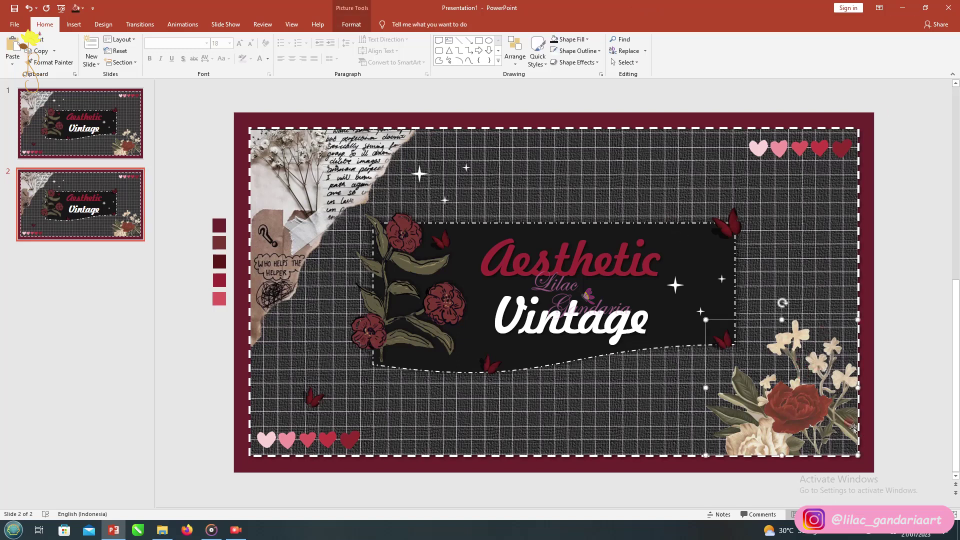
{"action": "key", "text": "Delete"}
- Clear the title panel, its decorations and the flower stem from slide 2, and move the sparkles below the torn collage
{"action": "left_click_drag", "start_coordinate": [913, 477], "coordinate": [351, 193]}
{"action": "key", "text": "Delete"}
{"action": "left_click", "coordinate": [404, 233]}
{"action": "key", "text": "Delete"}
{"action": "left_click_drag", "start_coordinate": [418, 183], "coordinate": [270, 368]}
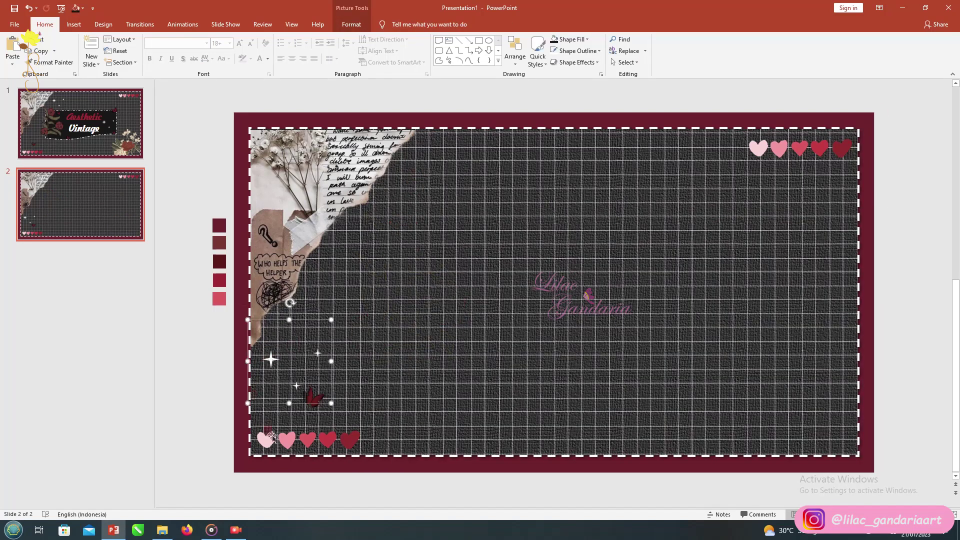
{"action": "left_click", "coordinate": [498, 61]}
{"action": "left_click", "coordinate": [488, 105]}
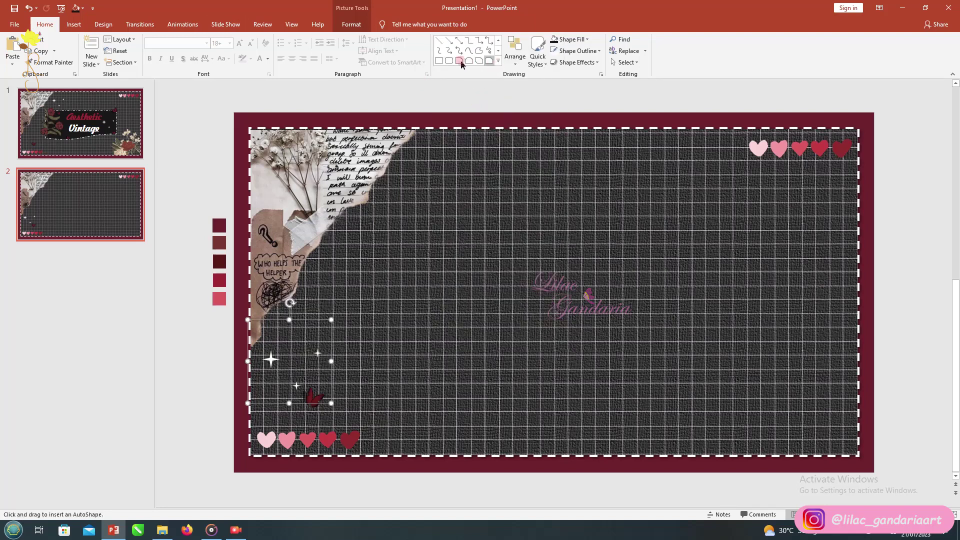
{"action": "mouse_move", "coordinate": [372, 187]}
{"action": "left_mouse_down"}
{"action": "mouse_move", "coordinate": [642, 392]}
{"action": "mouse_move", "coordinate": [706, 408]}
{"action": "left_mouse_up"}
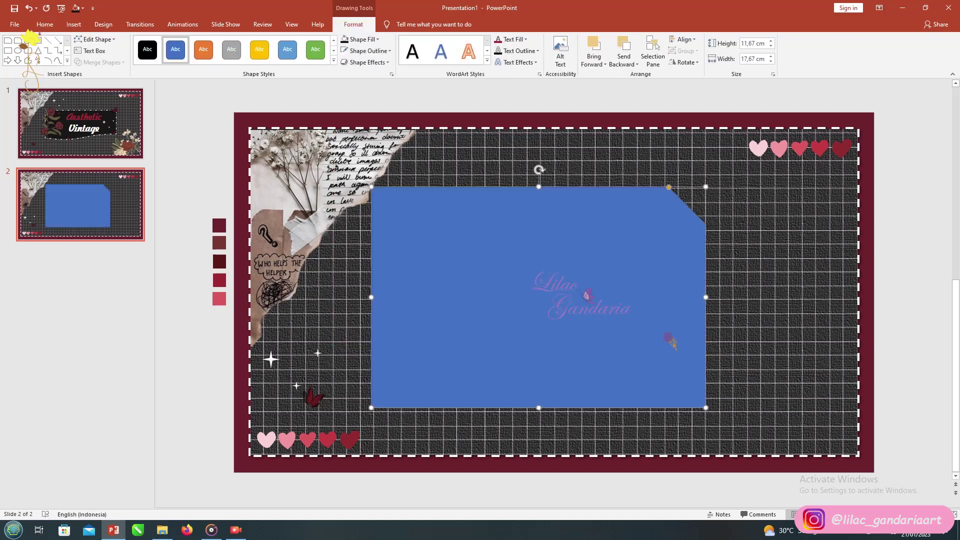
{"action": "key", "text": "Delete"}
- Draw a large rectangle centred over the grid on slide 2 and delete the lower row of hearts
{"action": "left_click", "coordinate": [439, 50]}
{"action": "left_click_drag", "start_coordinate": [366, 170], "coordinate": [810, 435]}
{"action": "left_click_drag", "start_coordinate": [518, 312], "coordinate": [463, 269]}
{"action": "left_click_drag", "start_coordinate": [555, 161], "coordinate": [555, 173]}
{"action": "left_click_drag", "start_coordinate": [575, 272], "coordinate": [575, 280]}
{"action": "left_click", "coordinate": [296, 437]}
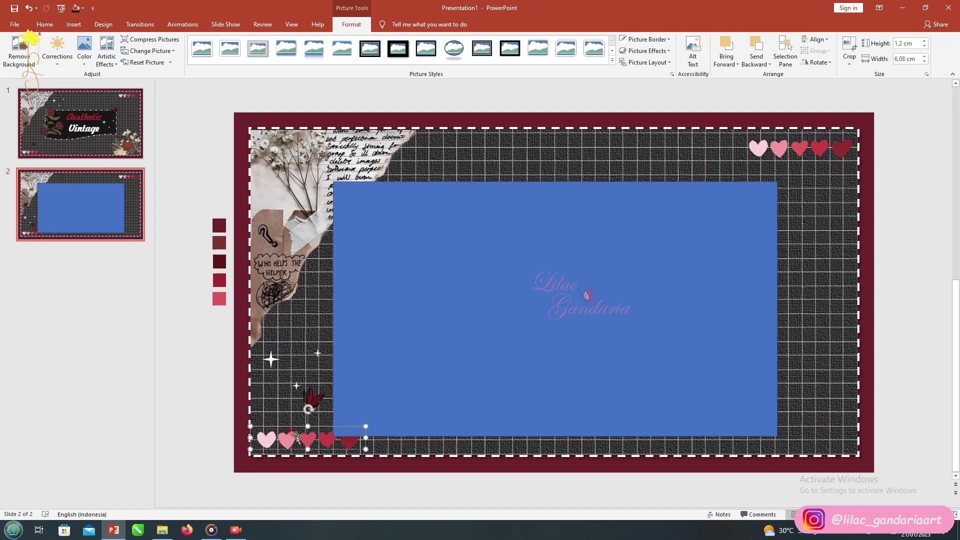
{"action": "key", "text": "Delete"}
- Add two diagonal tape strips of about 0.64 × 2.64 cm across the large rectangle's upper right and lower left corners
{"action": "left_click", "coordinate": [441, 52]}
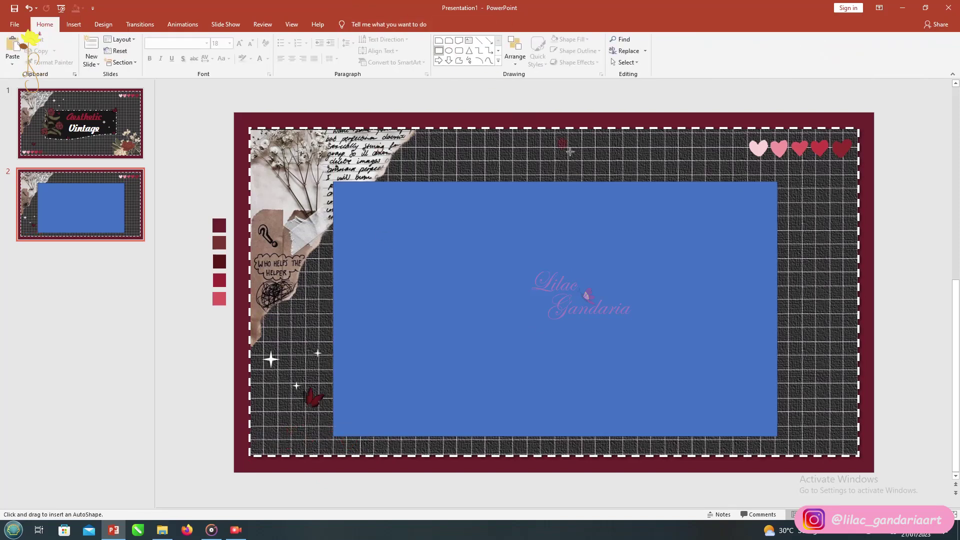
{"action": "mouse_move", "coordinate": [742, 172]}
{"action": "left_mouse_down"}
{"action": "mouse_move", "coordinate": [792, 210]}
{"action": "mouse_move", "coordinate": [770, 190]}
{"action": "mouse_move", "coordinate": [771, 202]}
{"action": "mouse_move", "coordinate": [763, 184]}
{"action": "mouse_move", "coordinate": [772, 199]}
{"action": "mouse_move", "coordinate": [457, 380]}
{"action": "mouse_move", "coordinate": [349, 416]}
{"action": "left_mouse_up"}
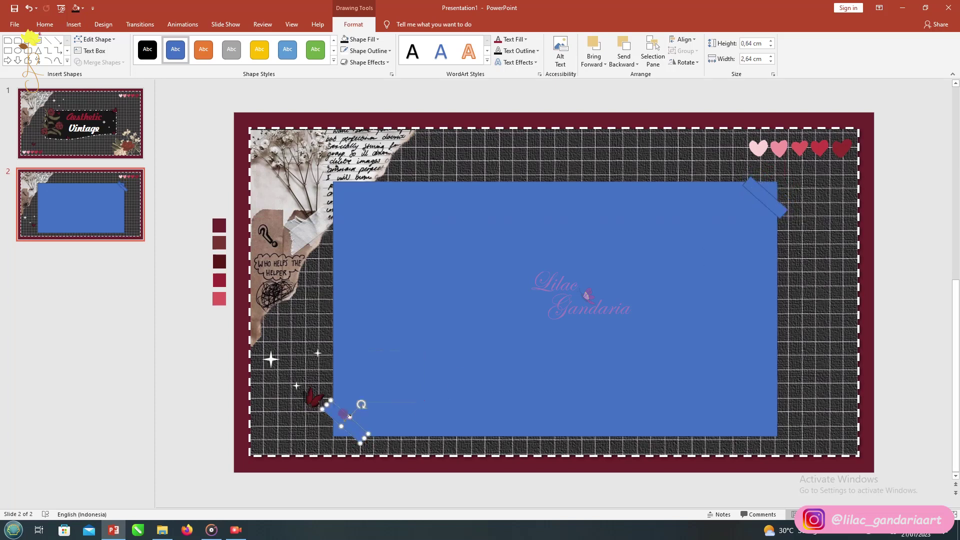
- Bring the sparkles and butterfly in front of the large rectangle and move the butterfly to its middle
{"action": "left_click", "coordinate": [306, 400]}
{"action": "left_click", "coordinate": [270, 360]}
{"action": "left_click", "coordinate": [311, 398], "text": "shift"}
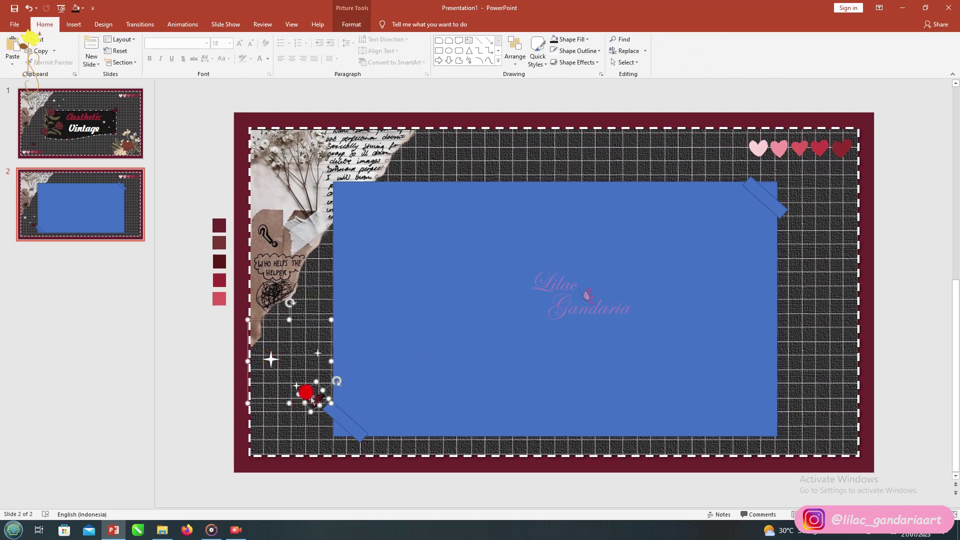
{"action": "key", "text": "ctrl+x"}
{"action": "key", "text": "ctrl+v"}
{"action": "left_click", "coordinate": [308, 398]}
{"action": "left_click_drag", "start_coordinate": [308, 398], "coordinate": [556, 306]}
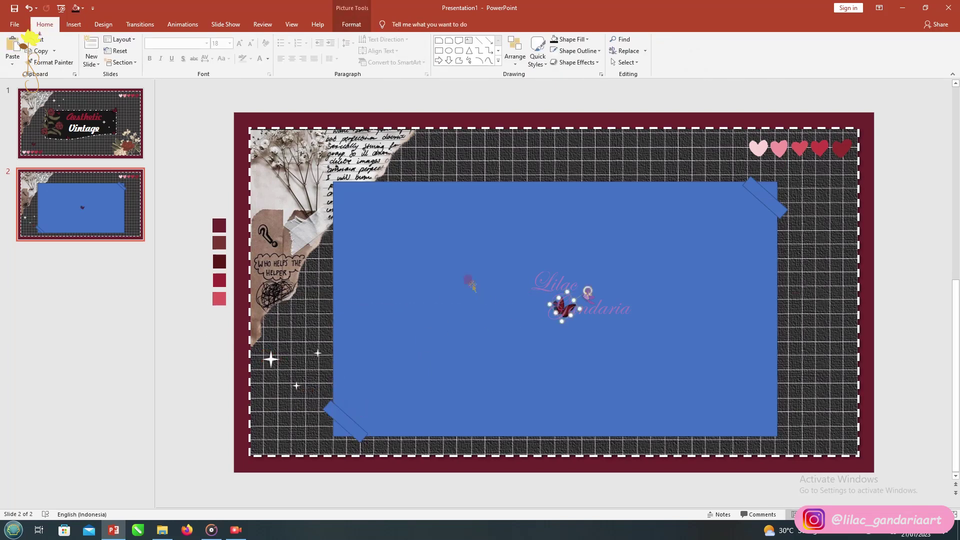
- Give the large rectangle a light gray fill, no outline and an outer shadow
{"action": "left_click", "coordinate": [471, 278]}
{"action": "left_click", "coordinate": [570, 39]}
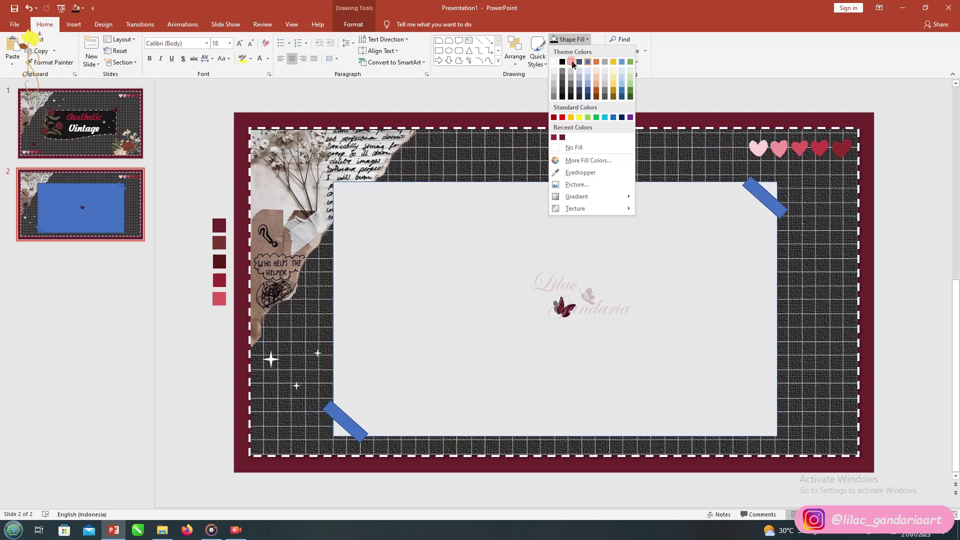
{"action": "left_click", "coordinate": [572, 61]}
{"action": "left_click", "coordinate": [580, 51]}
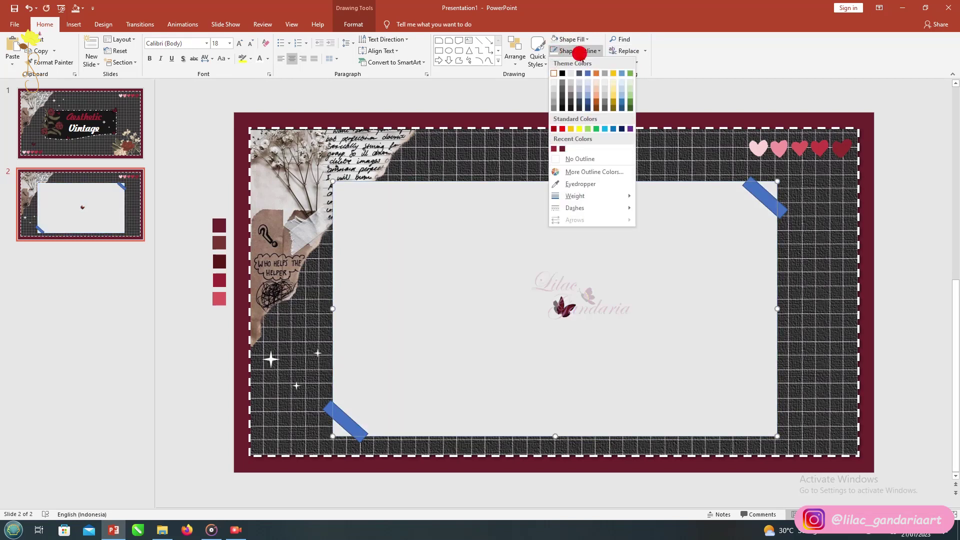
{"action": "left_click", "coordinate": [580, 158]}
{"action": "left_click", "coordinate": [576, 62]}
{"action": "mouse_move", "coordinate": [593, 154]}
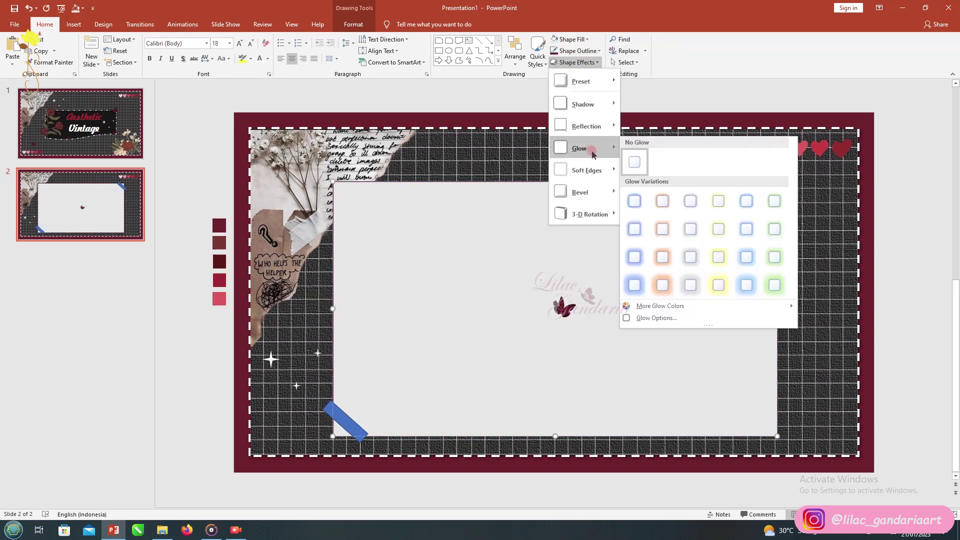
{"action": "left_click", "coordinate": [660, 160]}
- Bring the torn collage in front of the light gray rectangle and fill both tape strips with the recent crimson color
{"action": "left_click", "coordinate": [286, 156]}
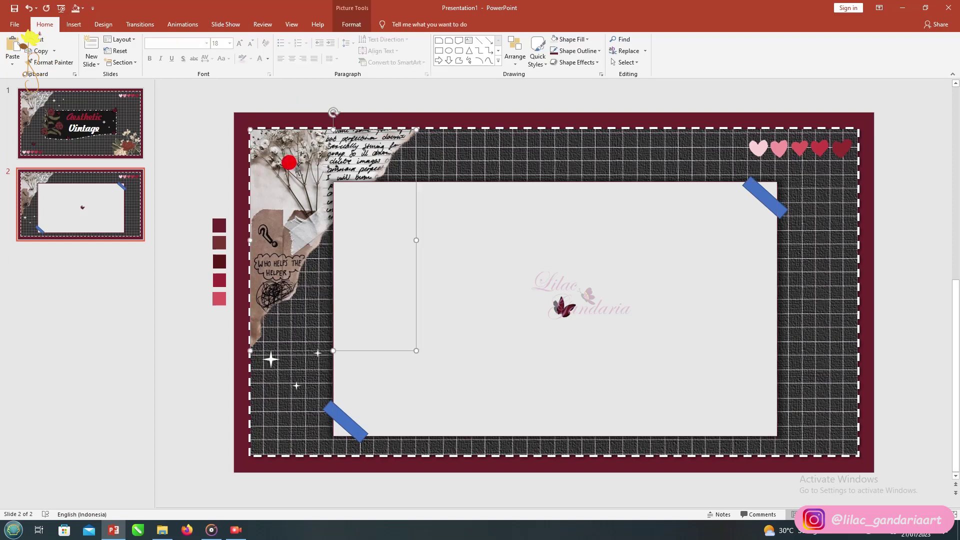
{"action": "key", "text": "ctrl+v"}
{"action": "left_click", "coordinate": [752, 190]}
{"action": "left_click", "coordinate": [345, 420], "text": "shift"}
{"action": "left_click", "coordinate": [570, 39]}
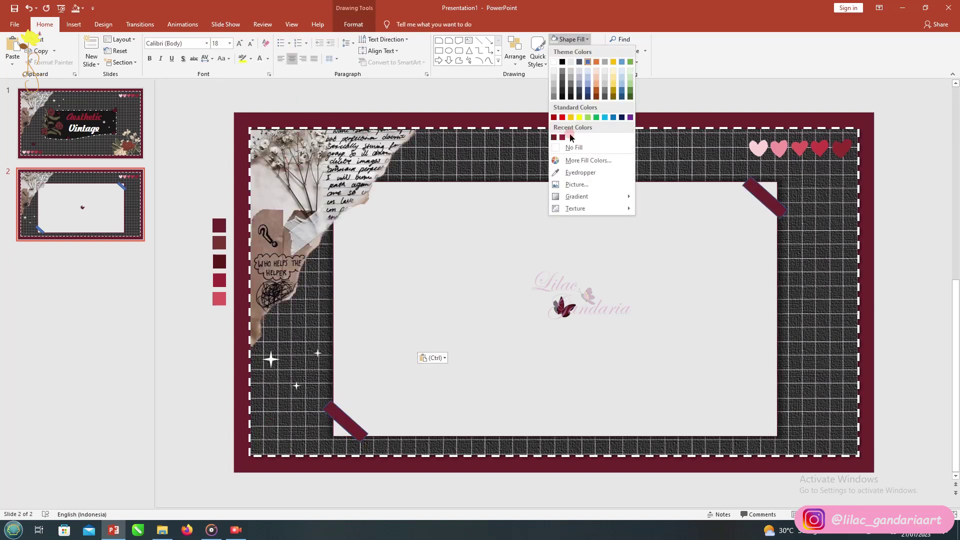
{"action": "left_click", "coordinate": [570, 137]}
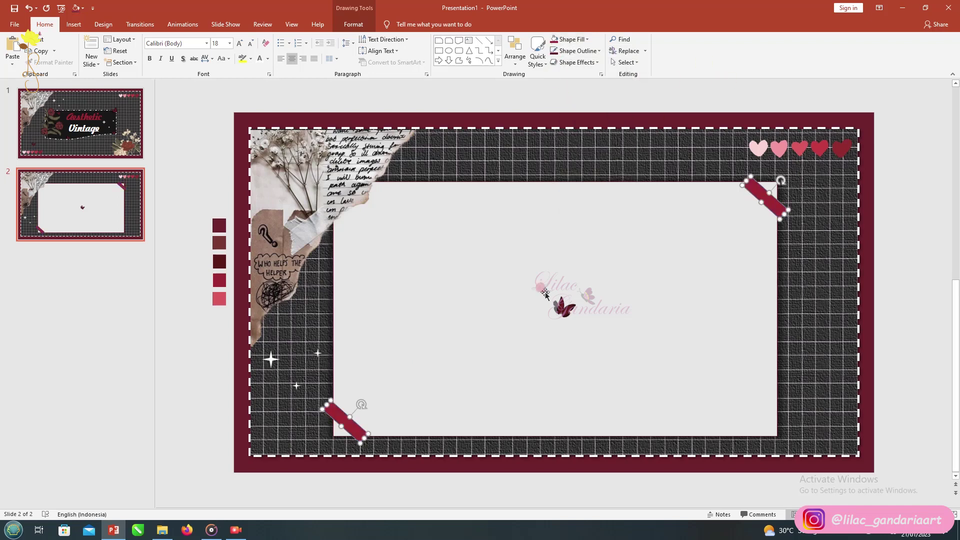
- Move the butterfly onto the rectangle's upper edge and place rotated copies beside the lower left and upper right tape strips
{"action": "left_click_drag", "start_coordinate": [564, 305], "coordinate": [447, 199]}
{"action": "key", "text": "ctrl+v"}
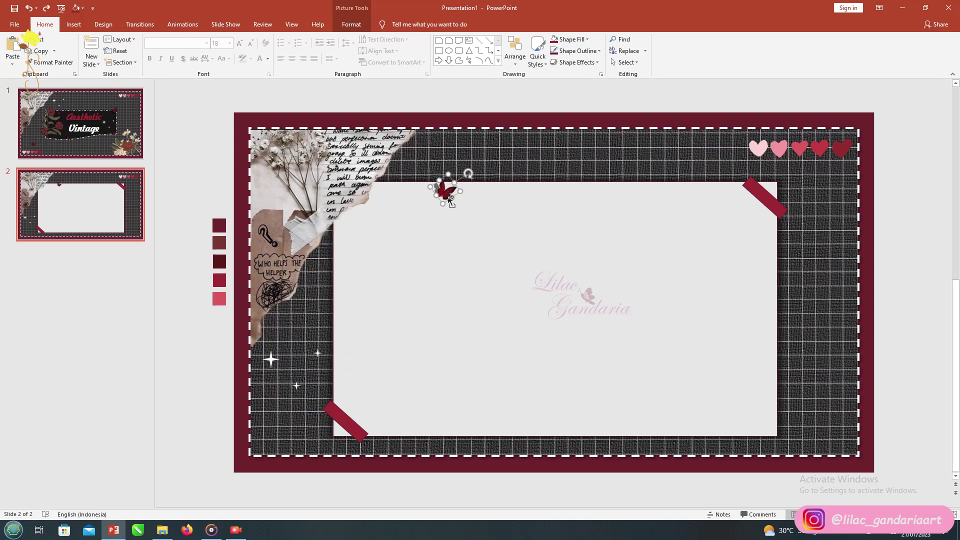
{"action": "left_click_drag", "start_coordinate": [464, 189], "coordinate": [742, 207]}
{"action": "key", "text": "ctrl+v"}
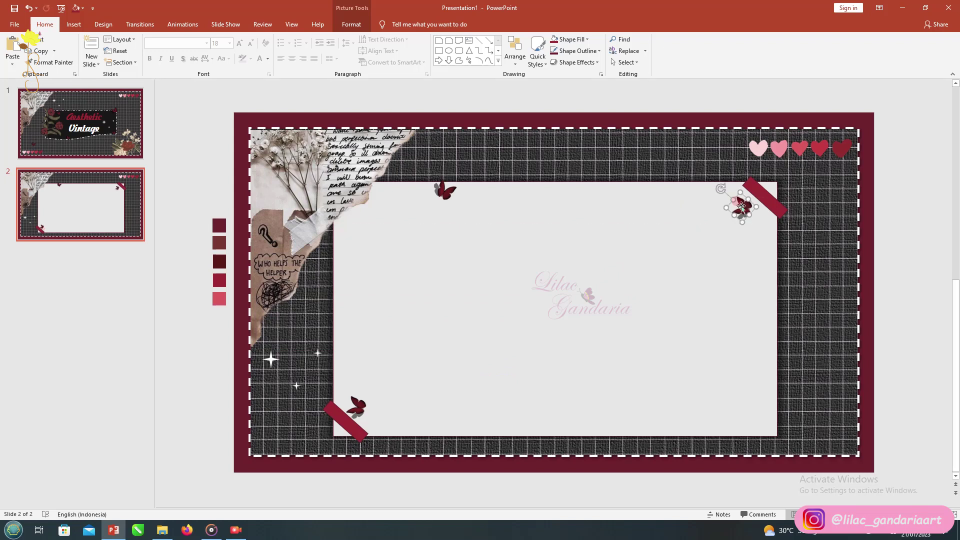